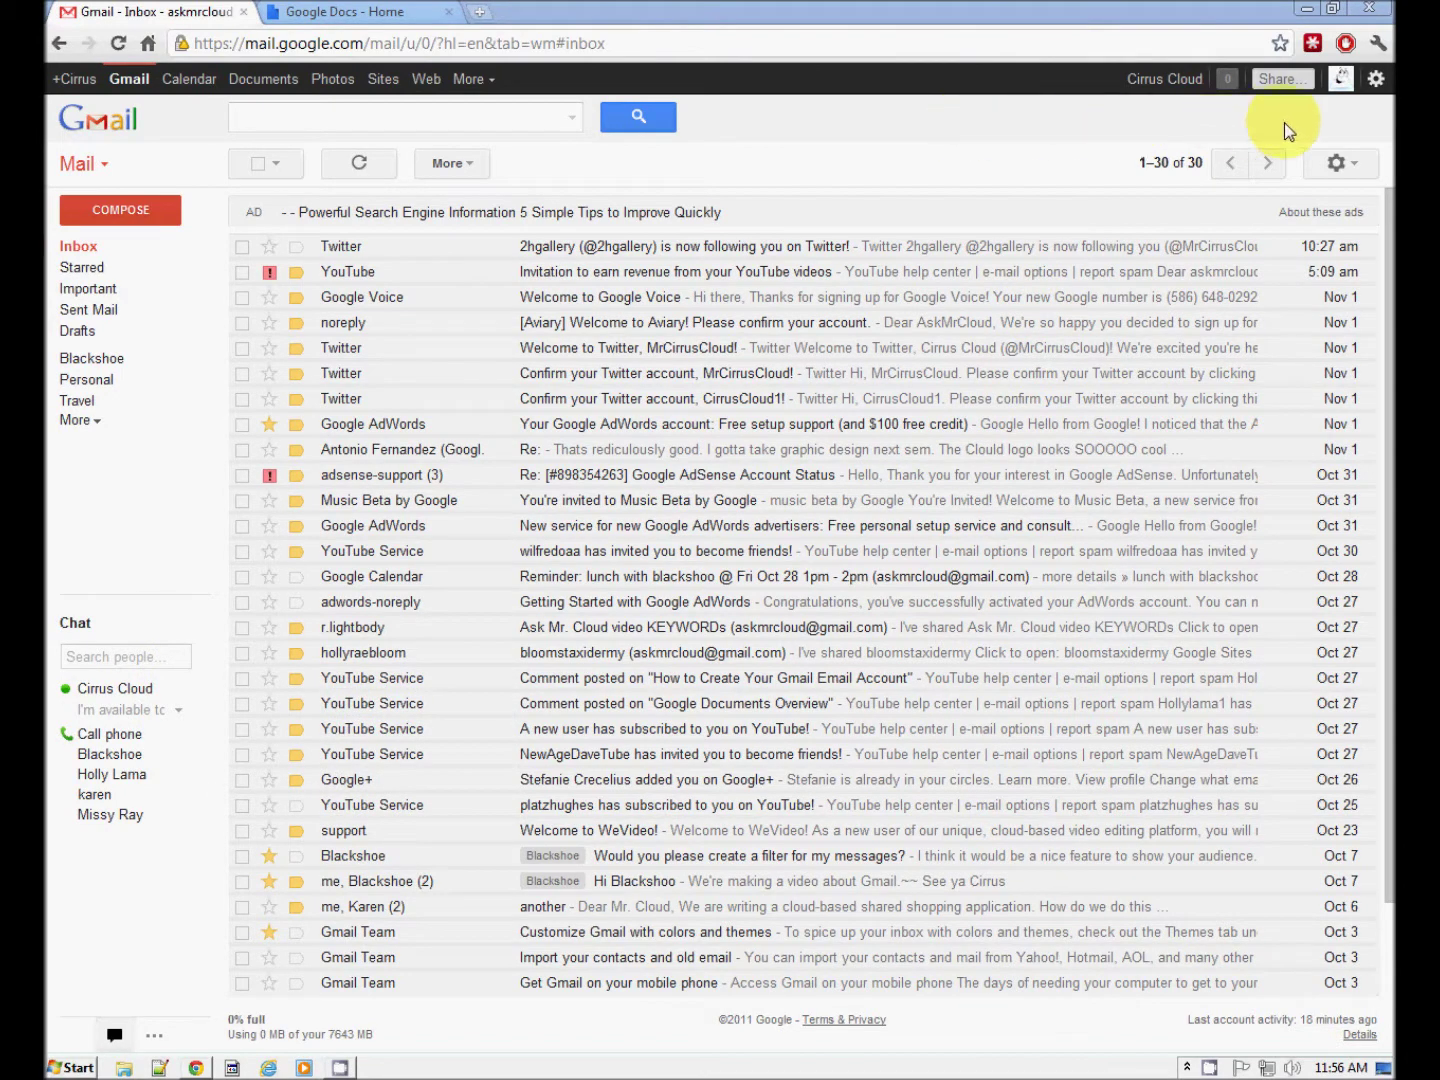
- Try comfortable and cozy display density, then return the inbox to compact spacing
left_click(1338, 166)
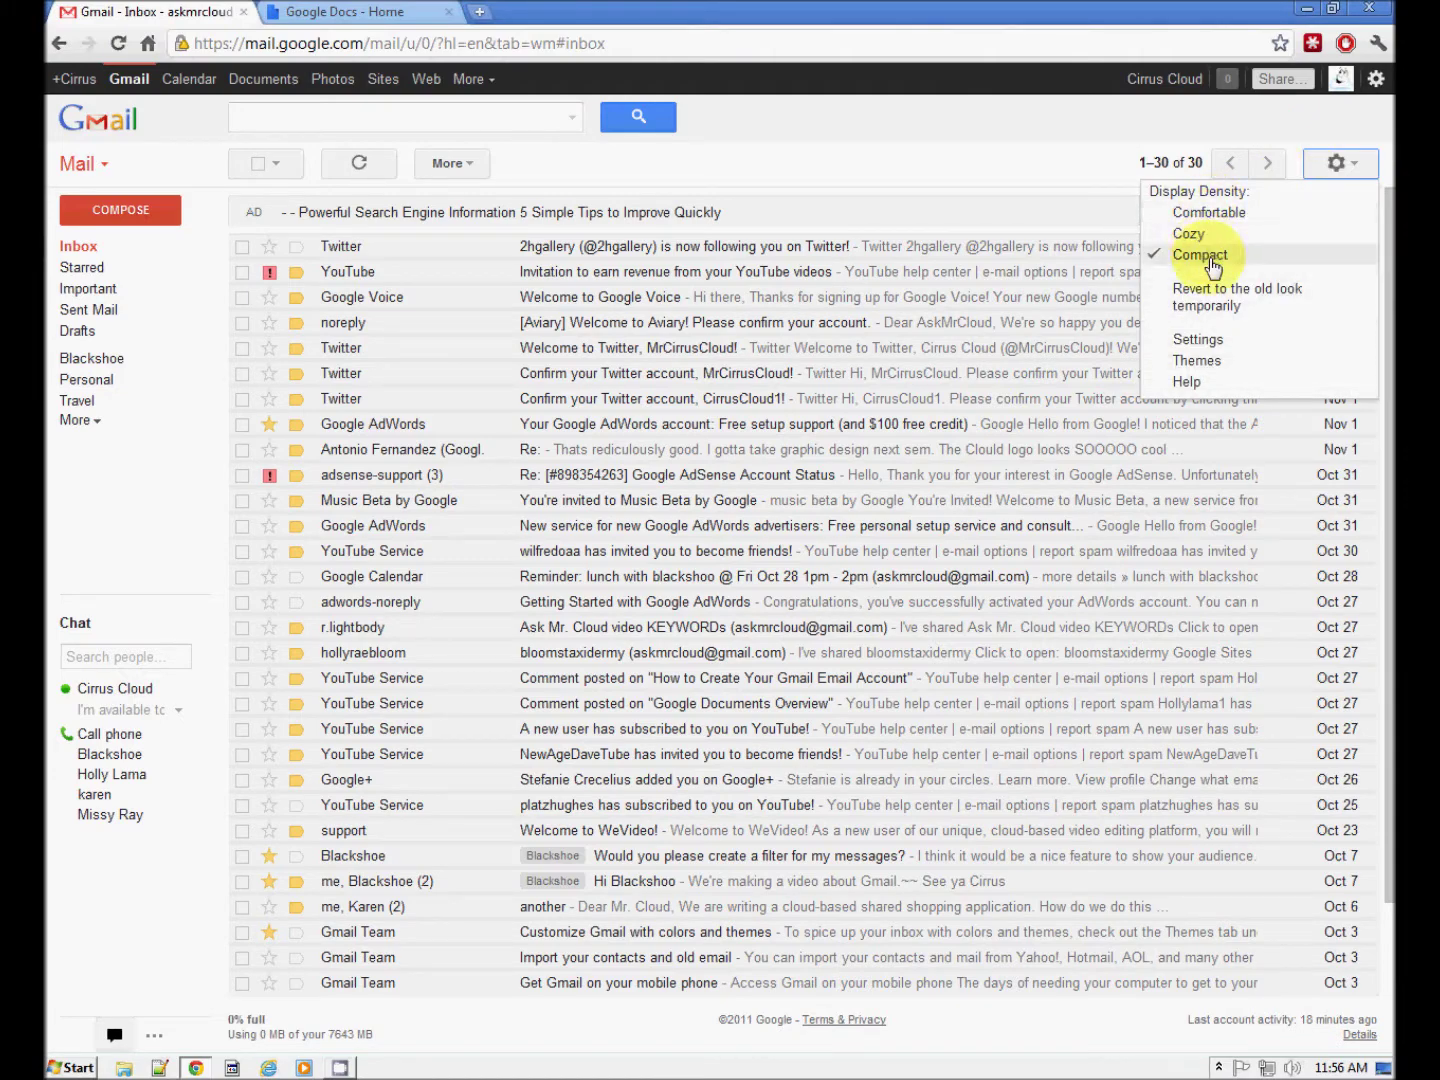
left_click(1212, 214)
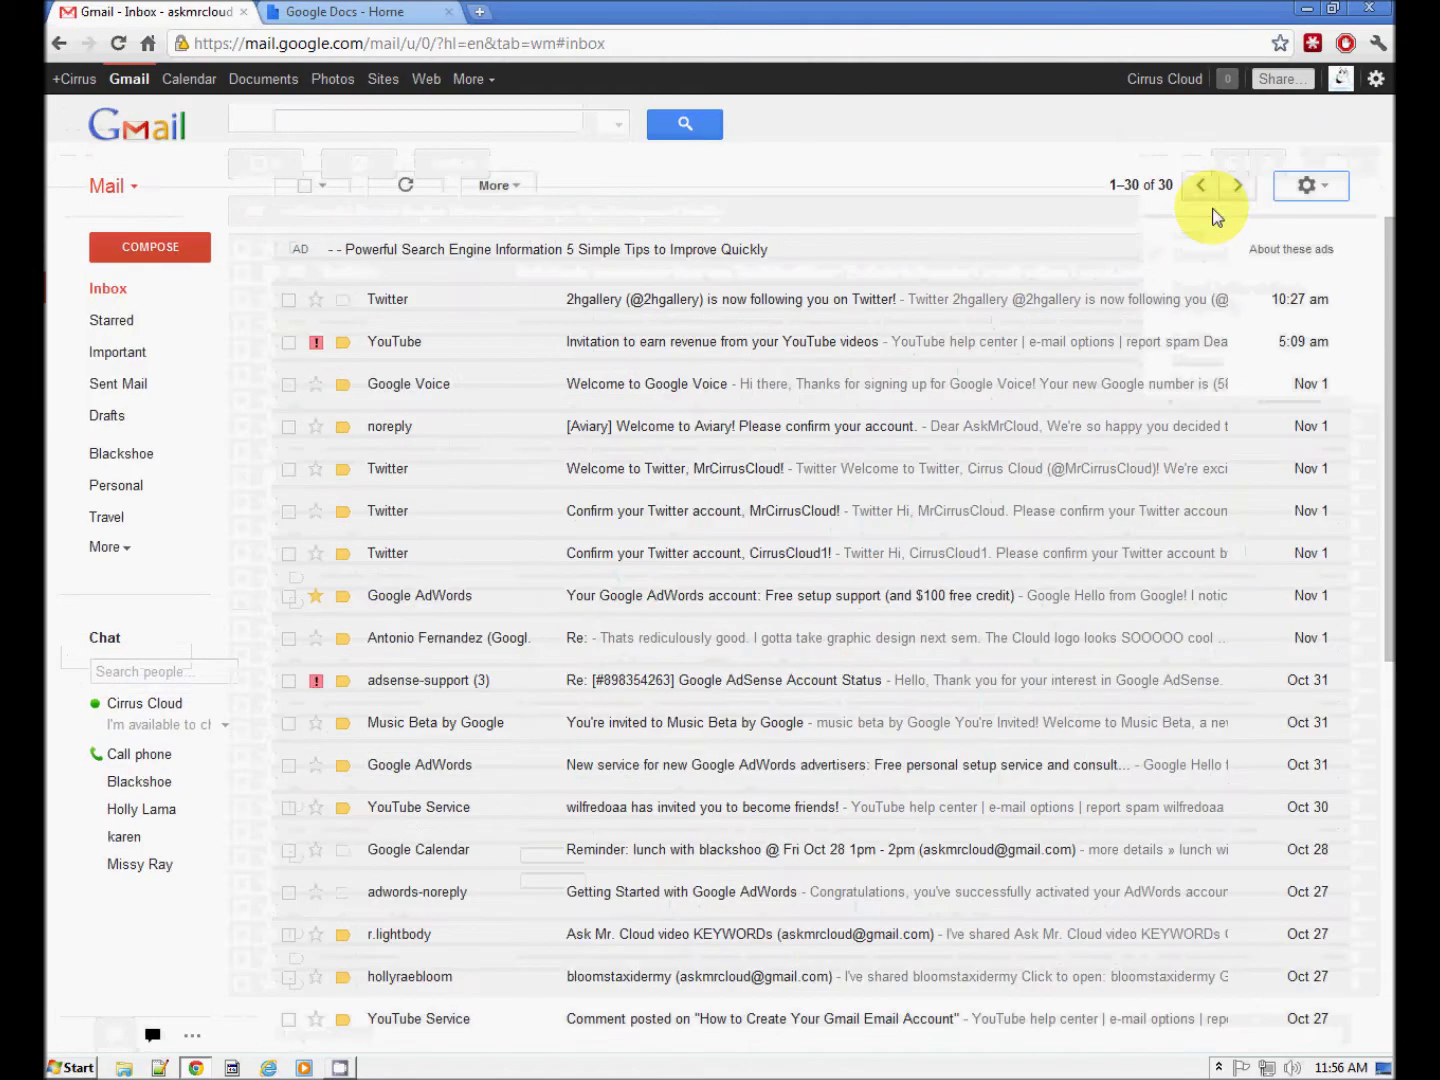
left_click(1302, 188)
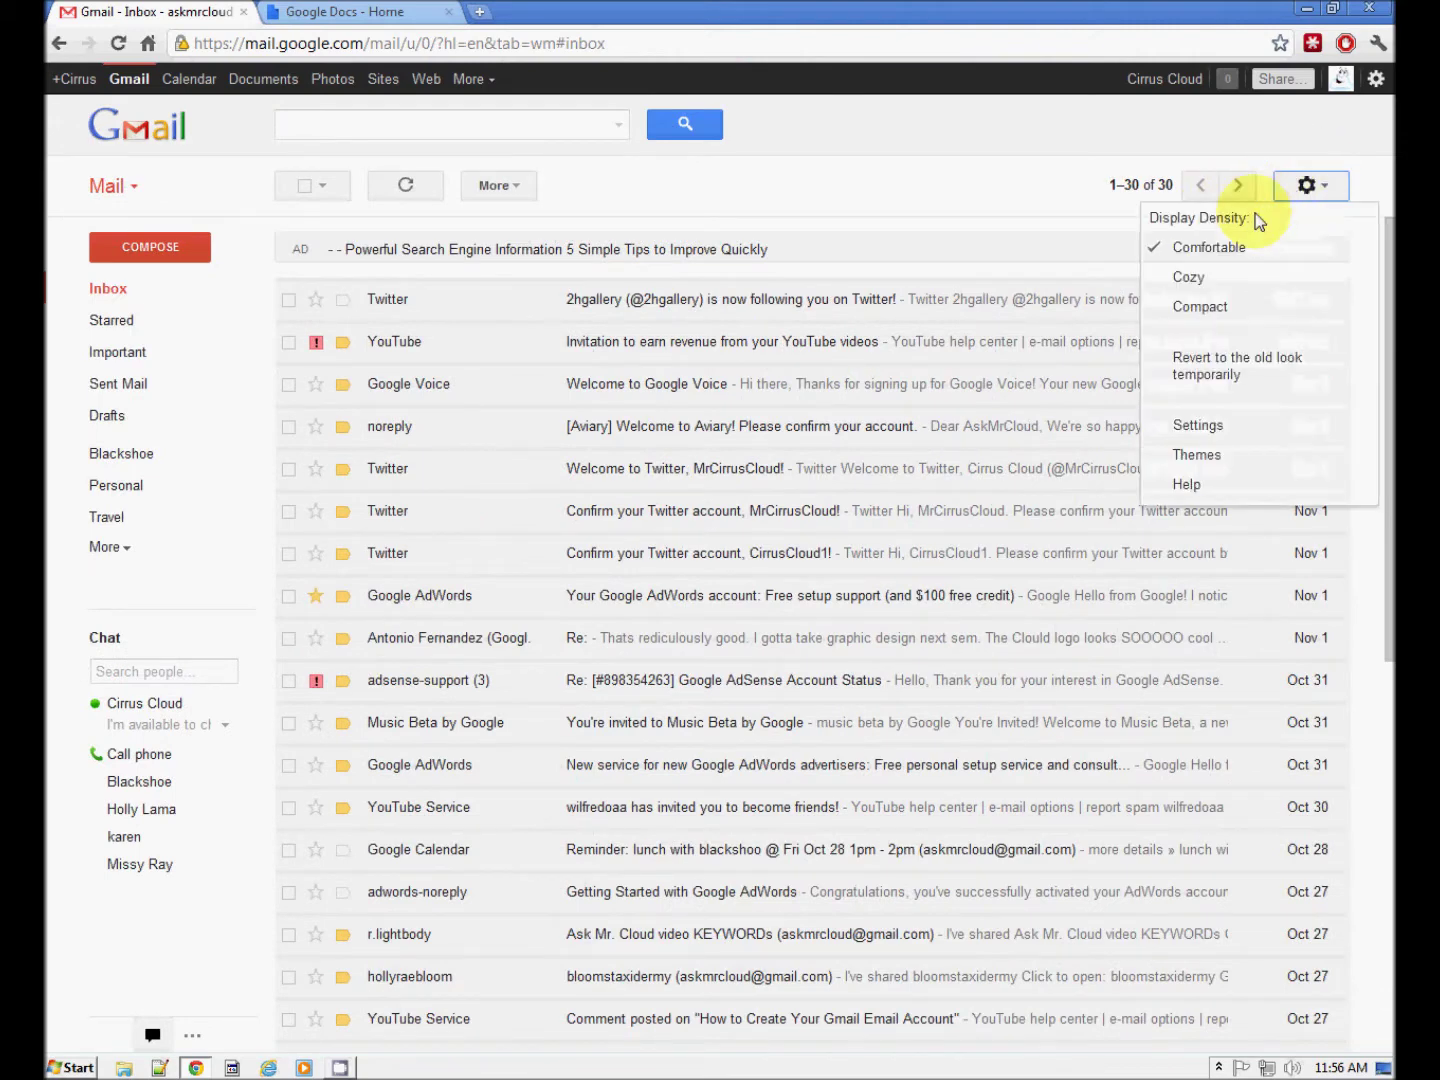
left_click(1188, 278)
left_click(1322, 185)
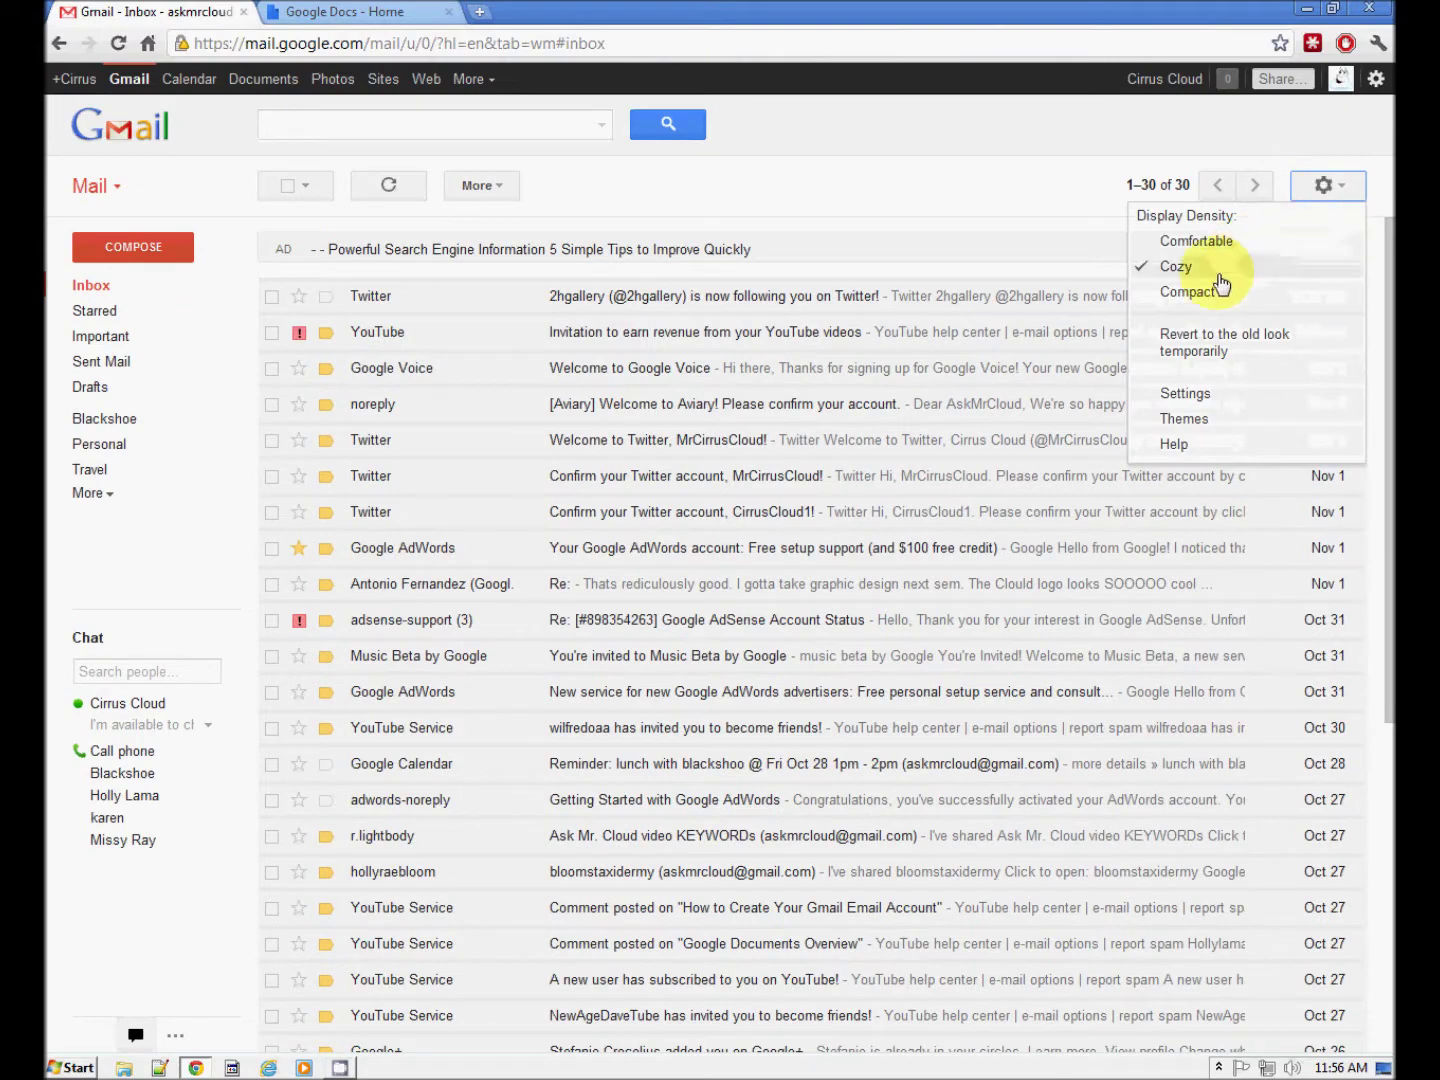
left_click(1206, 293)
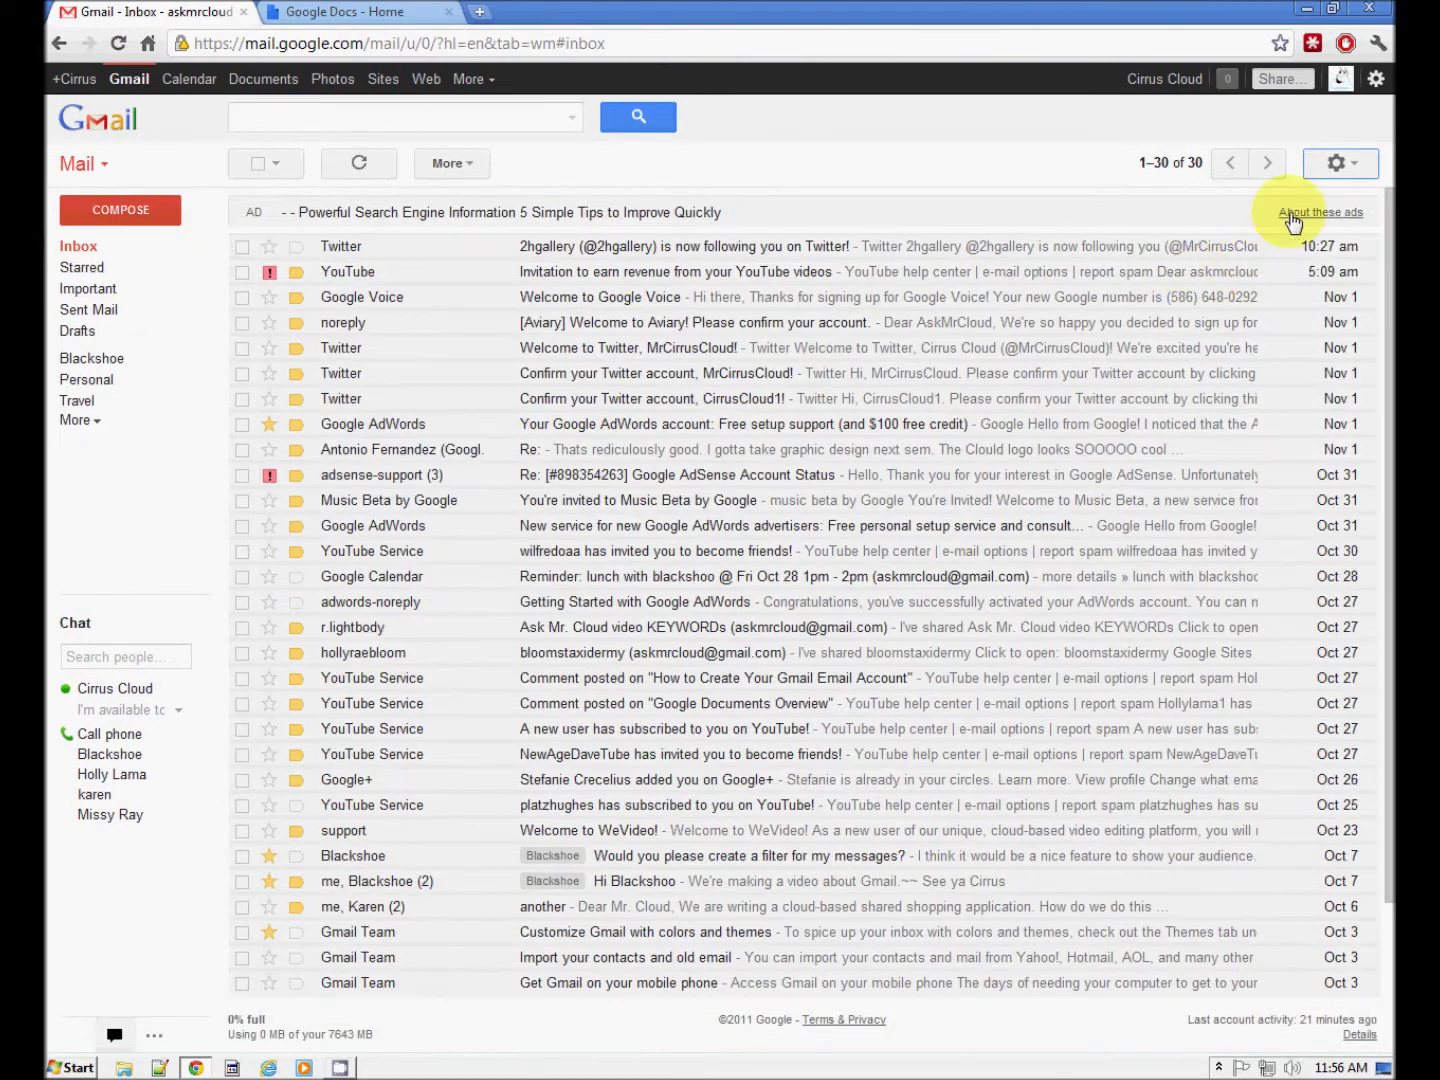
- Restore the browser window, resize it narrower and wider, then maximize it again
left_click(1333, 10)
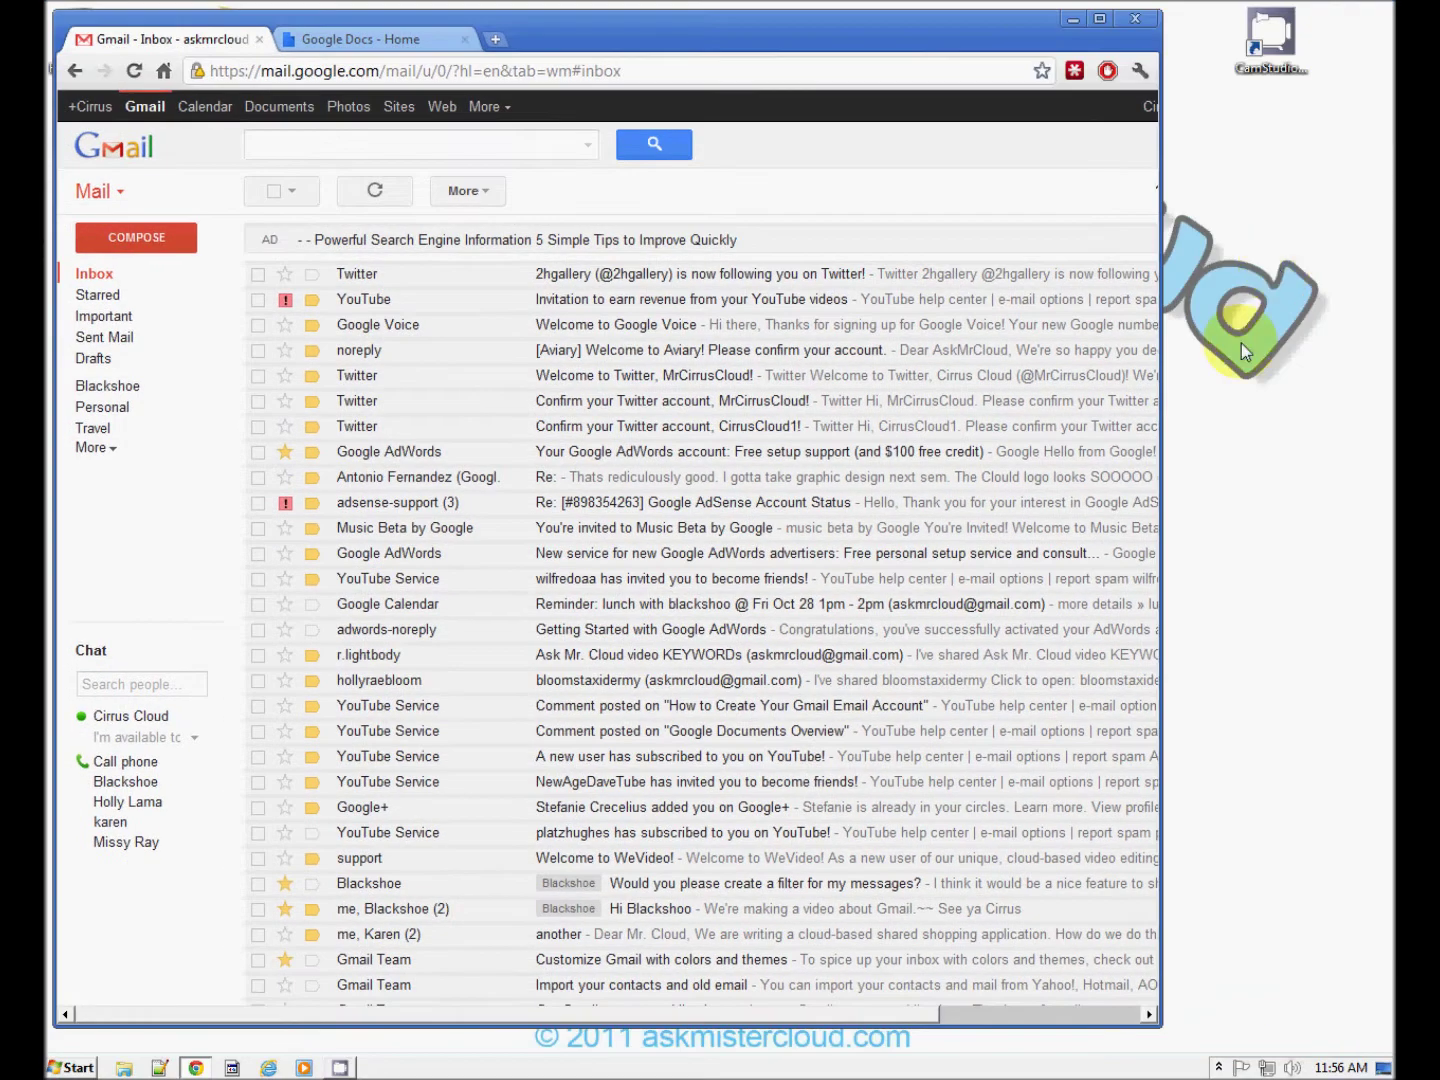
left_click_drag(1159, 396, 1046, 396)
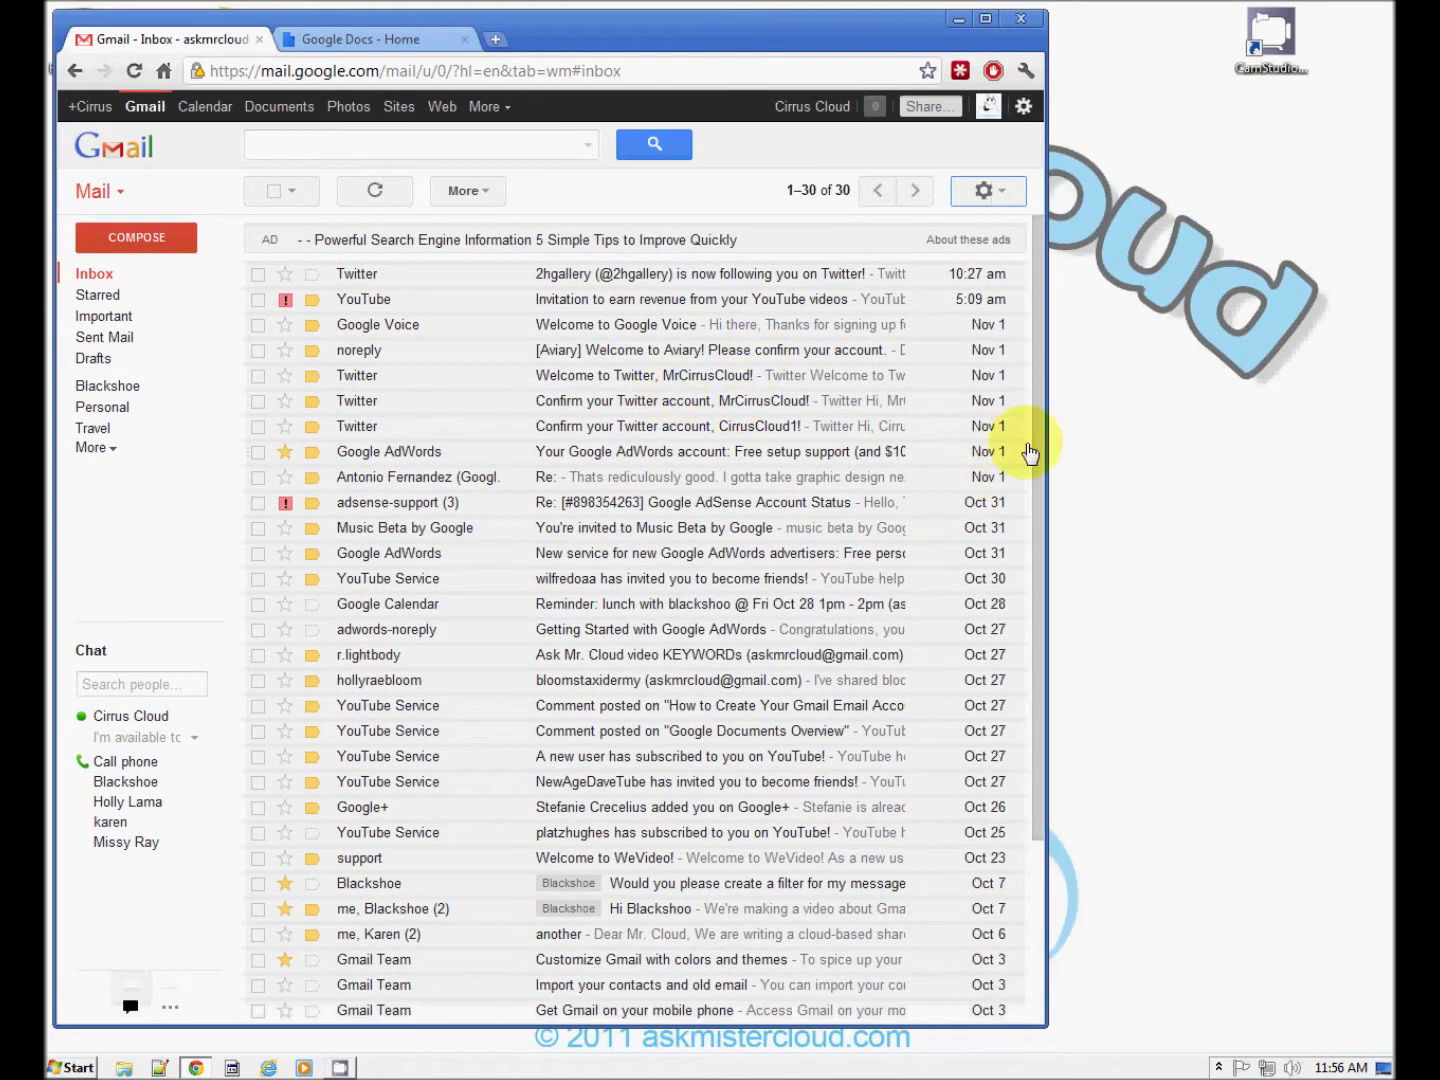
left_click_drag(1046, 452, 906, 453)
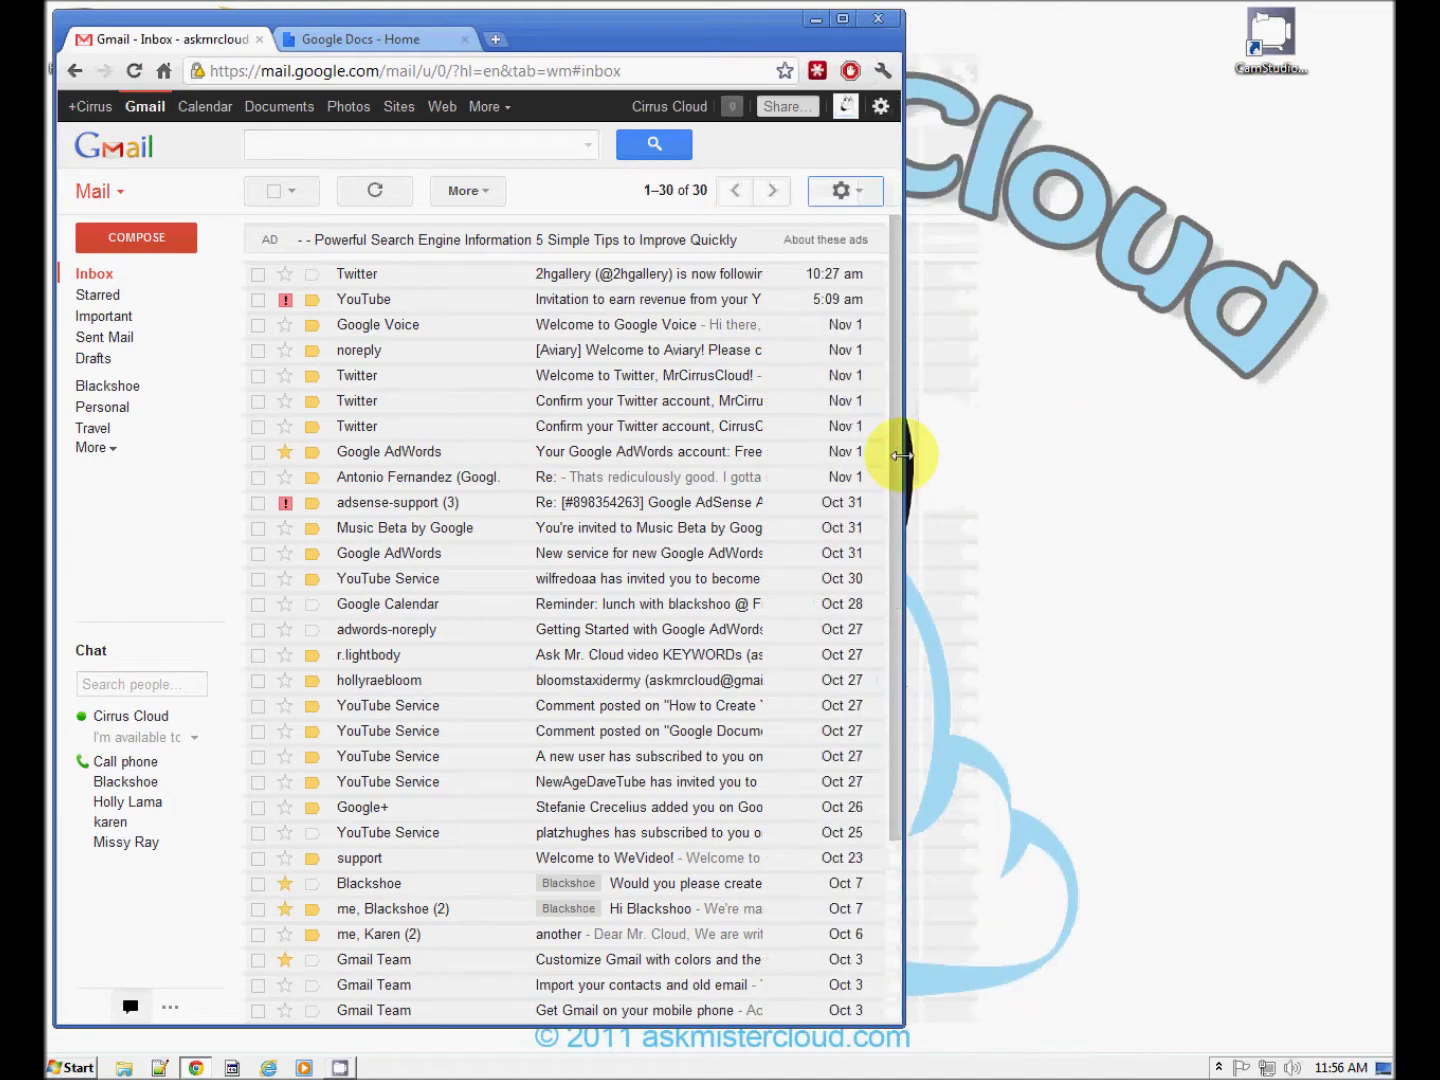
left_click_drag(902, 455, 1302, 458)
left_click(1241, 20)
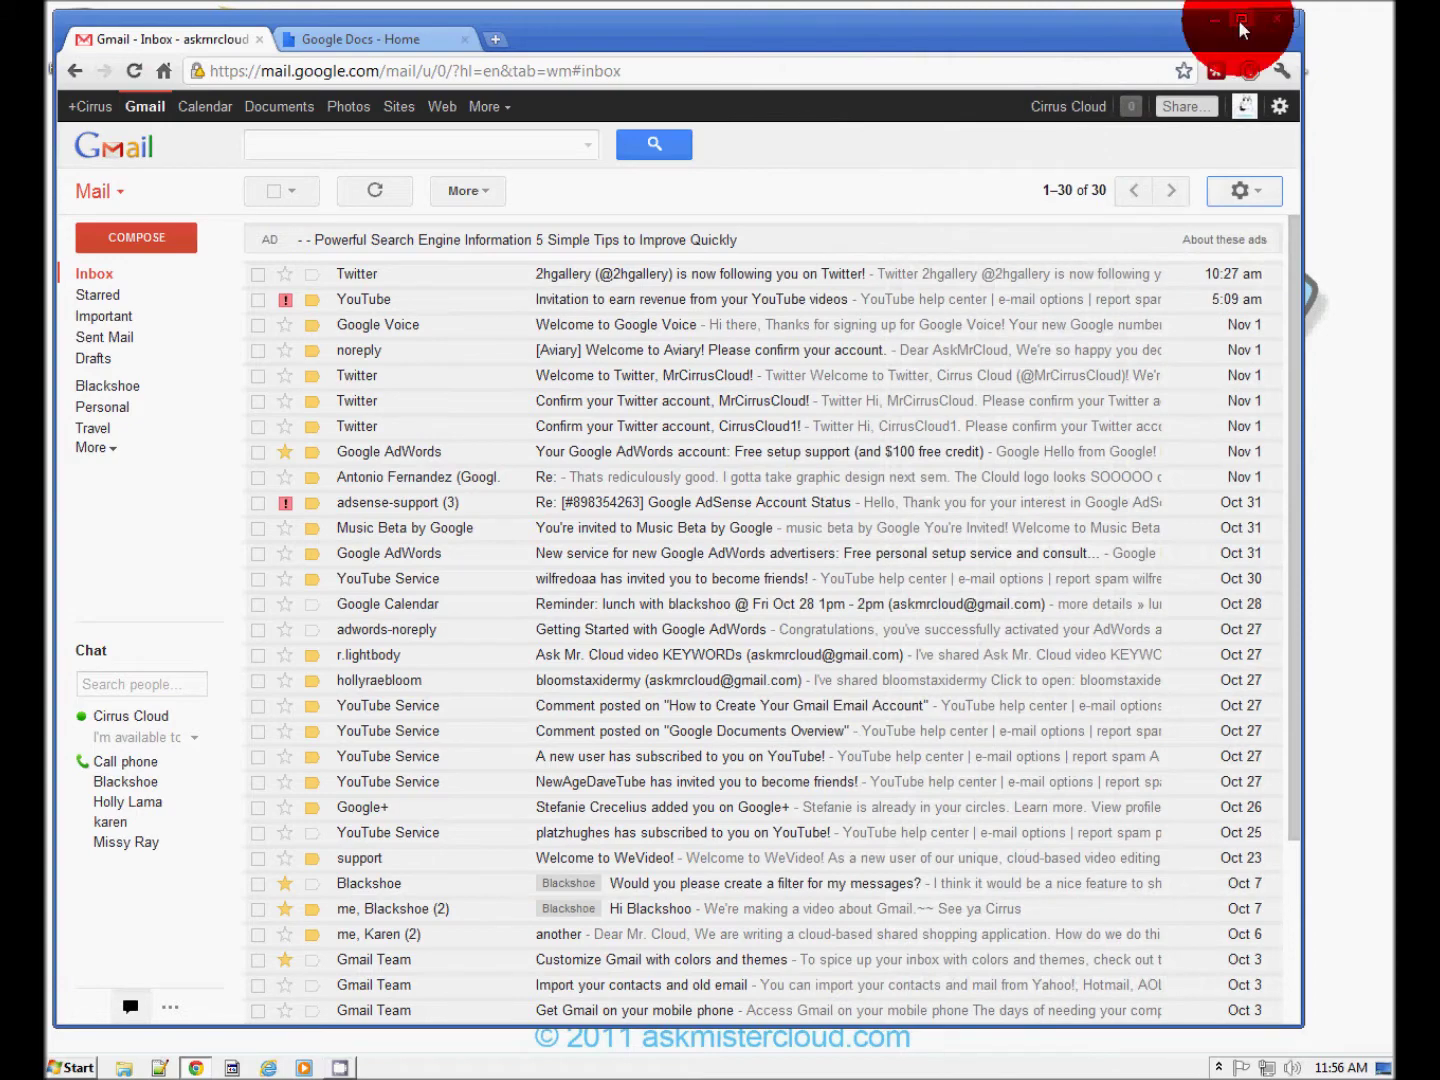
- Open and close the advanced search options from the mail search box twice
left_click(472, 115)
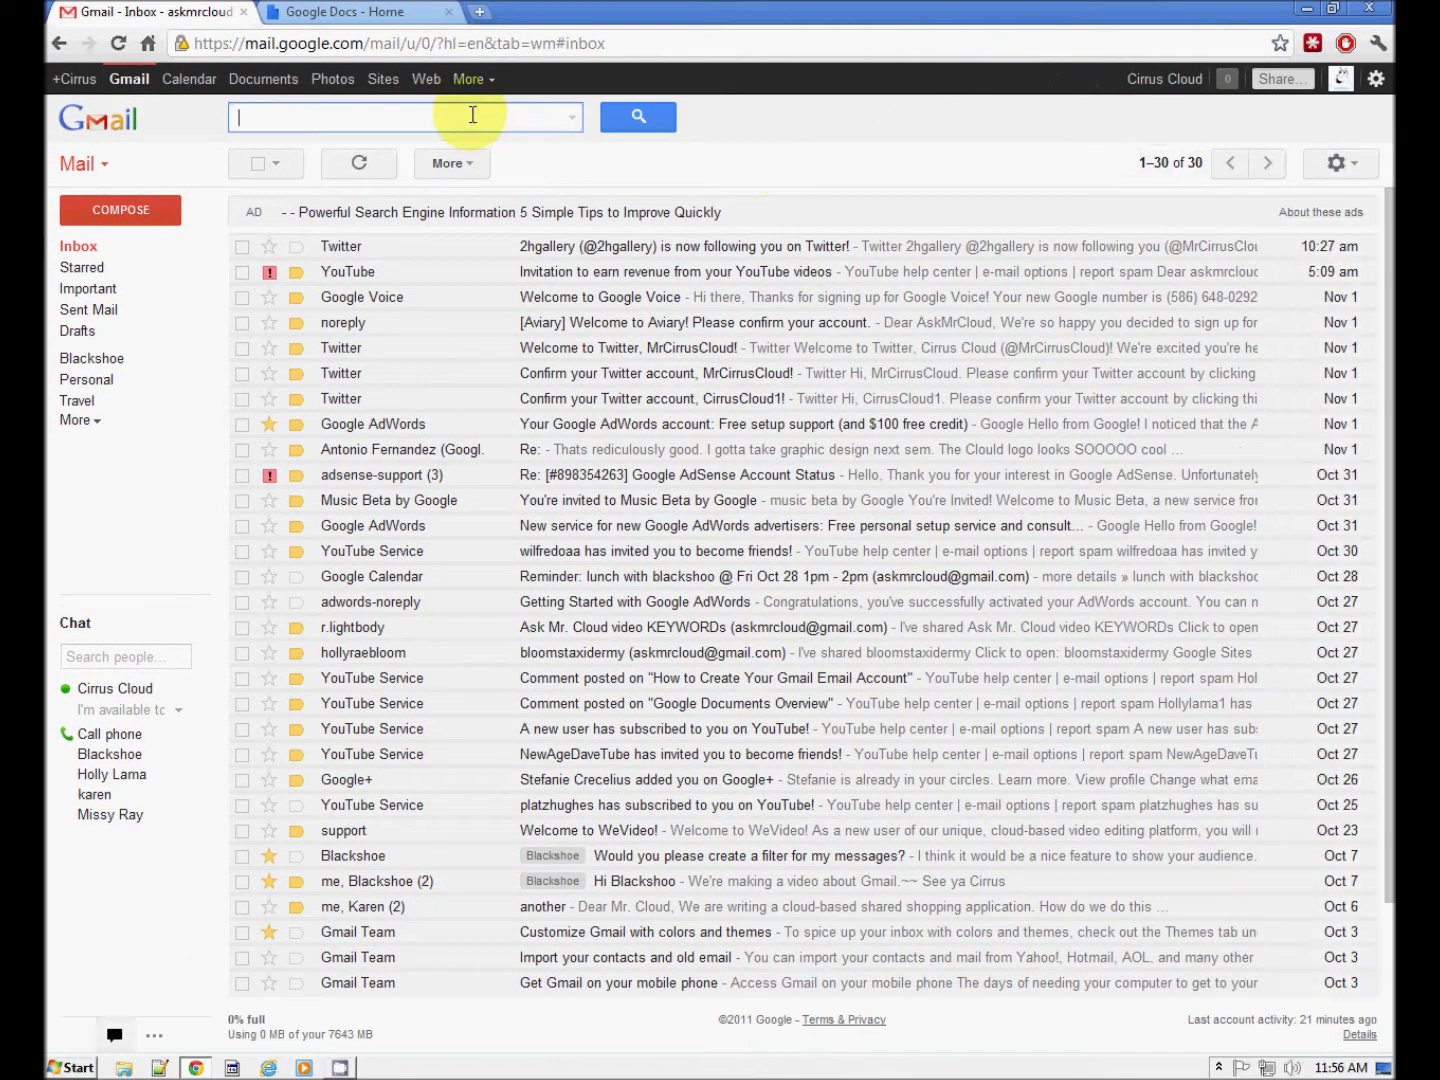
left_click(571, 117)
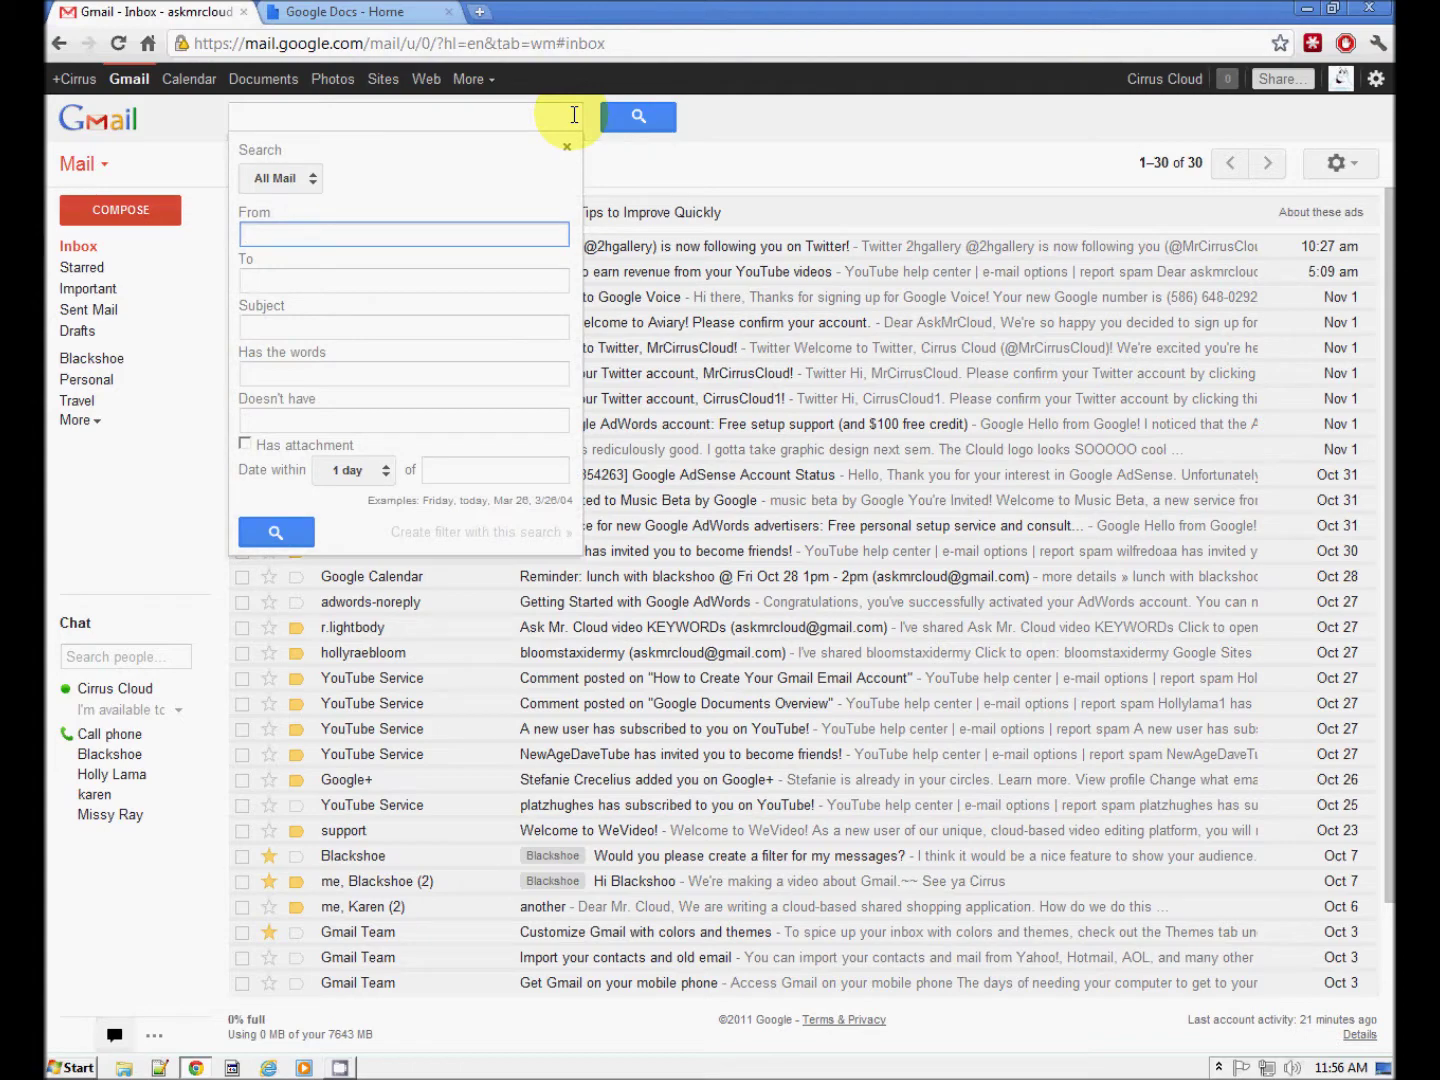
left_click(574, 116)
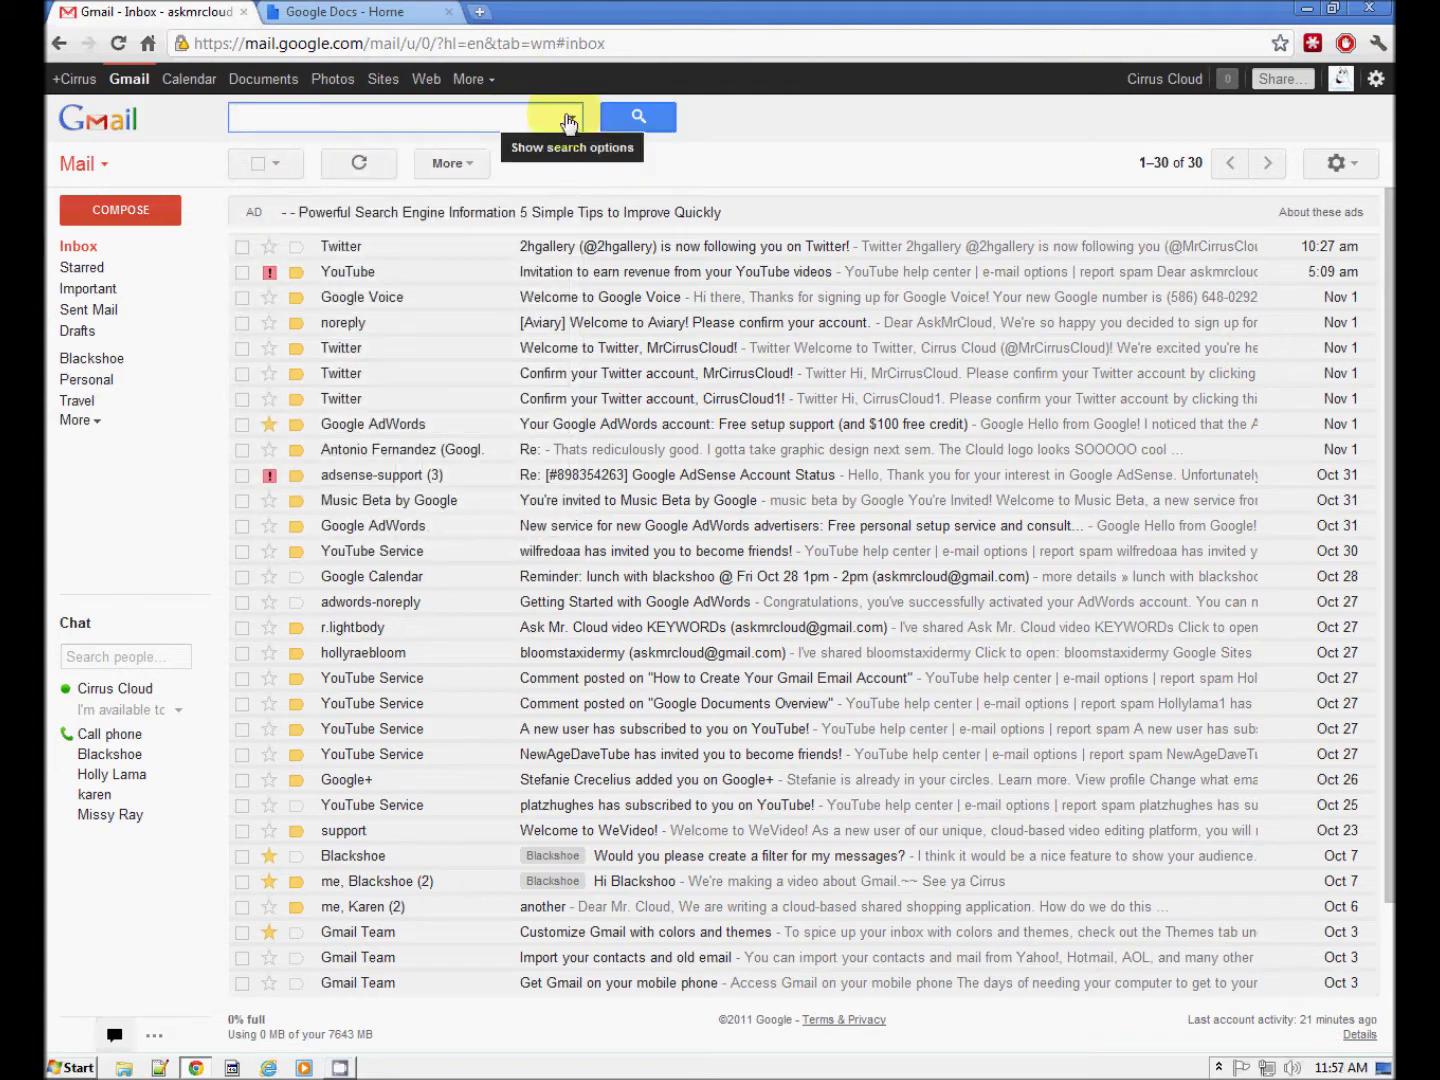
left_click(572, 117)
left_click(570, 116)
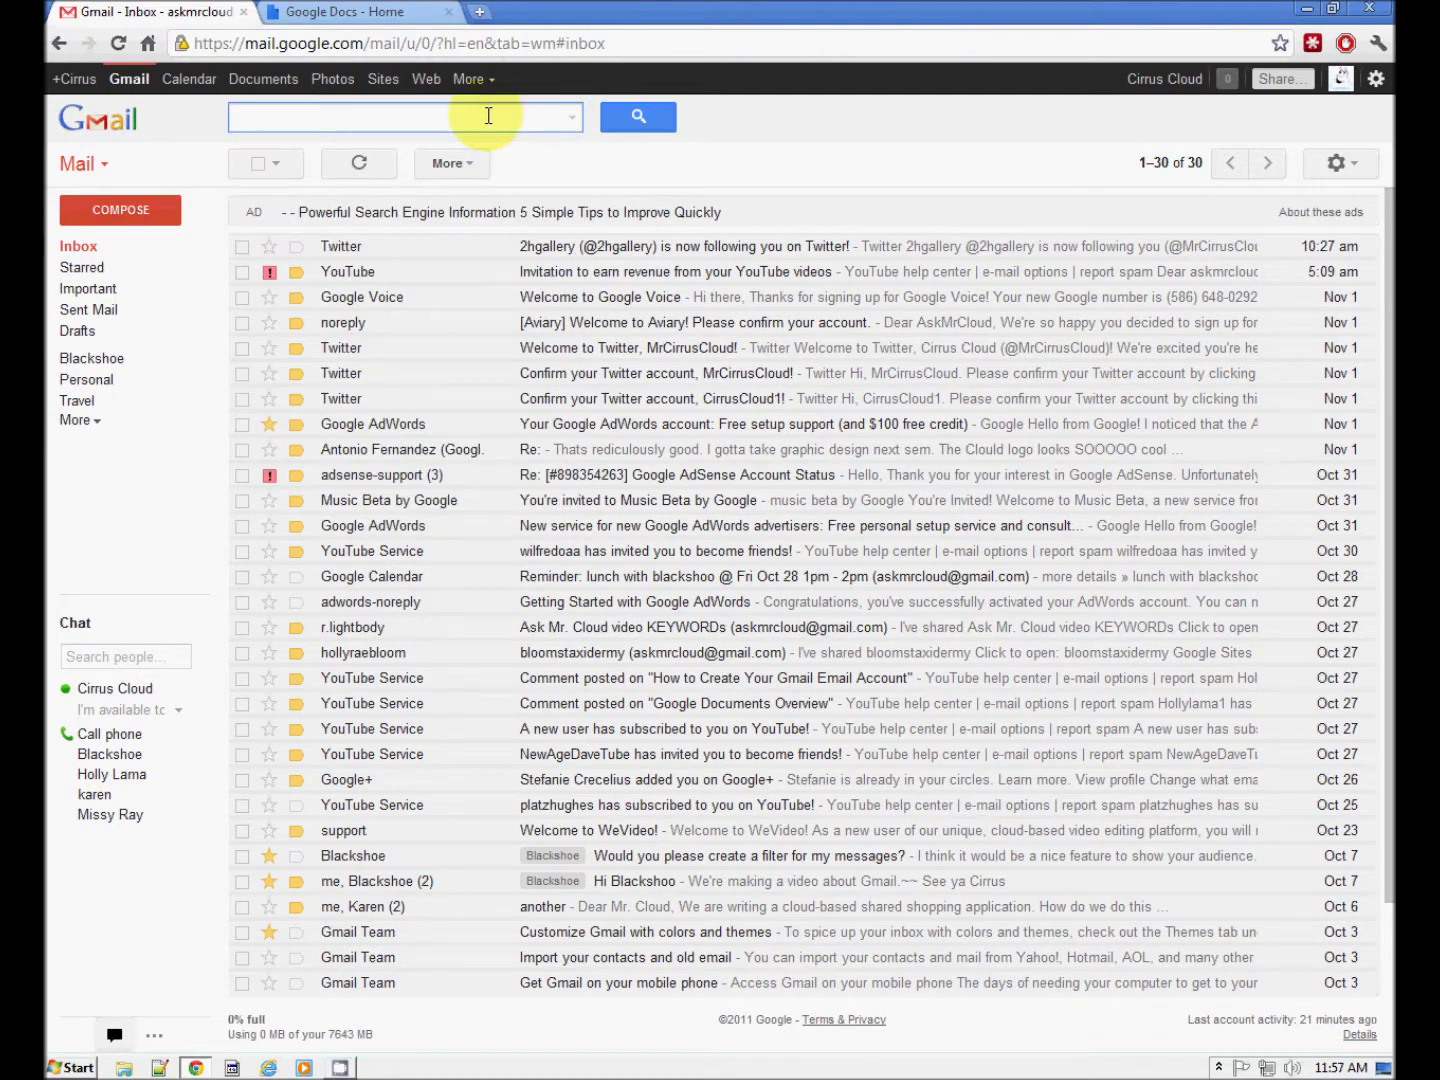
- Search the web for a contact's first name, then close the web results tab
type("missy")
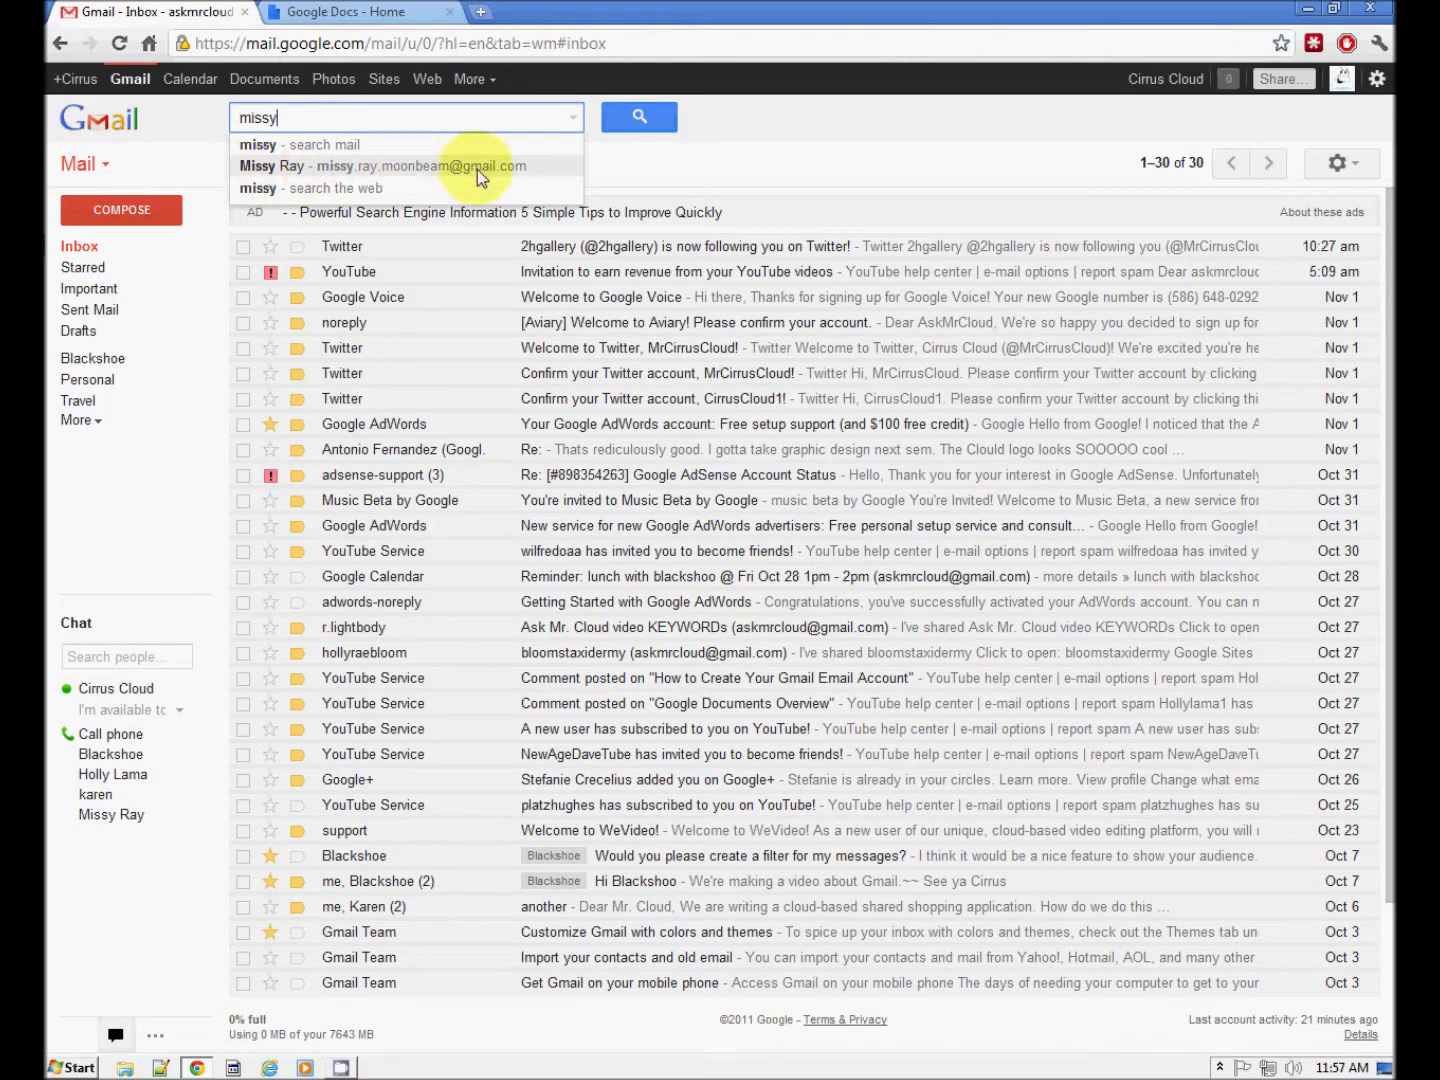
left_click(318, 189)
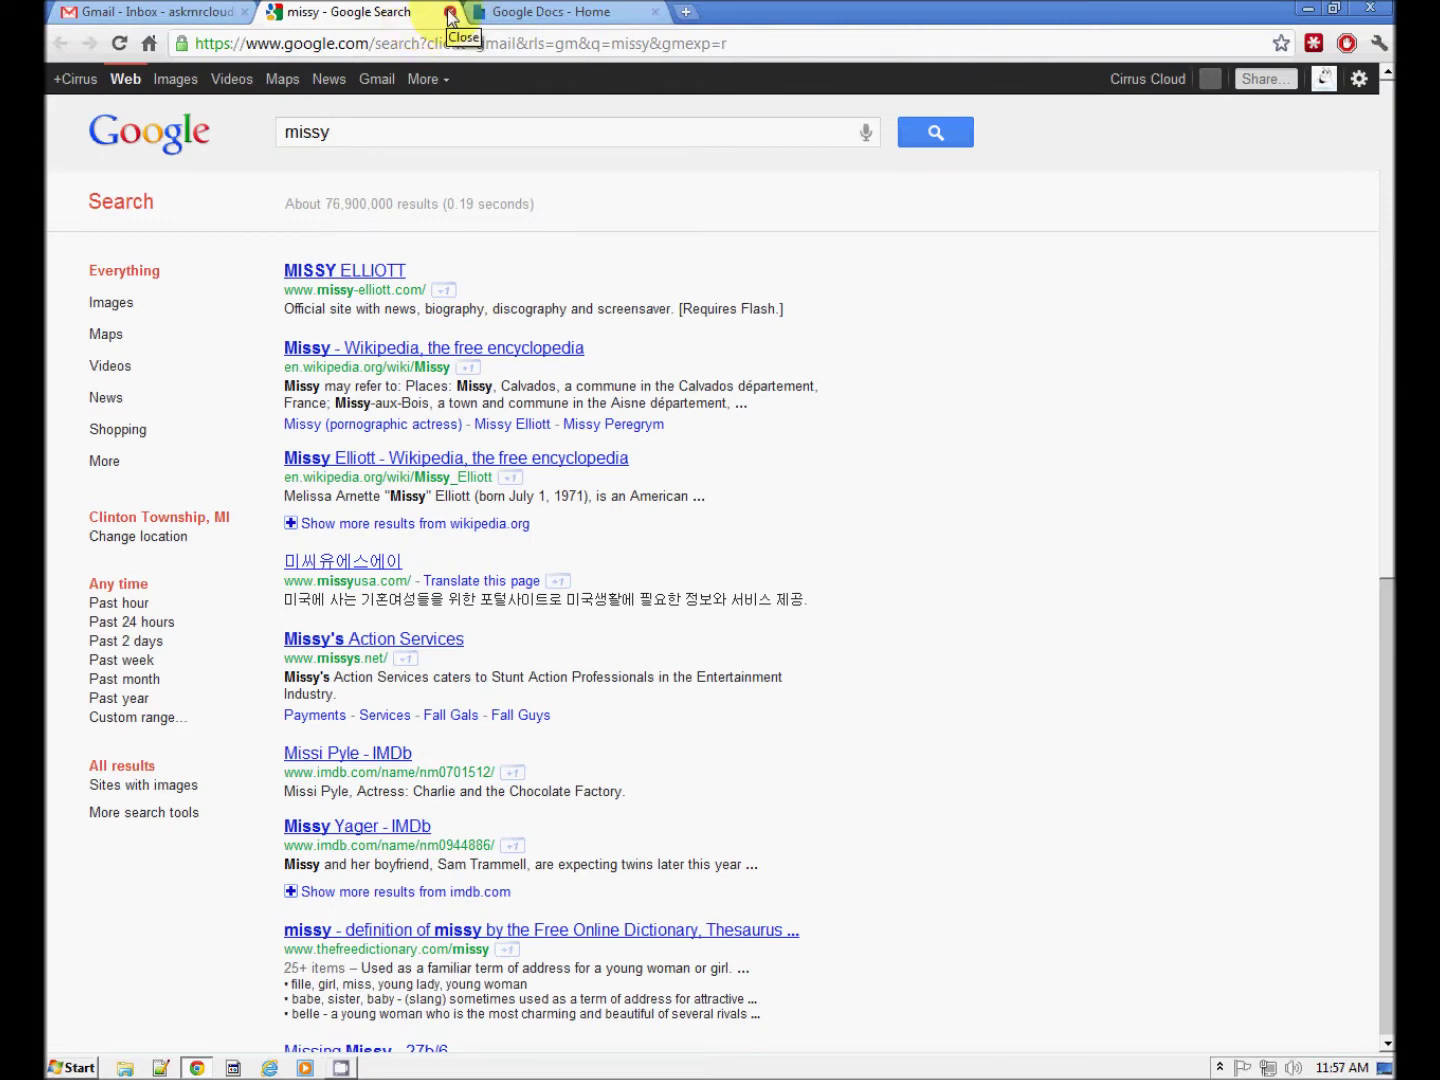
left_click(450, 13)
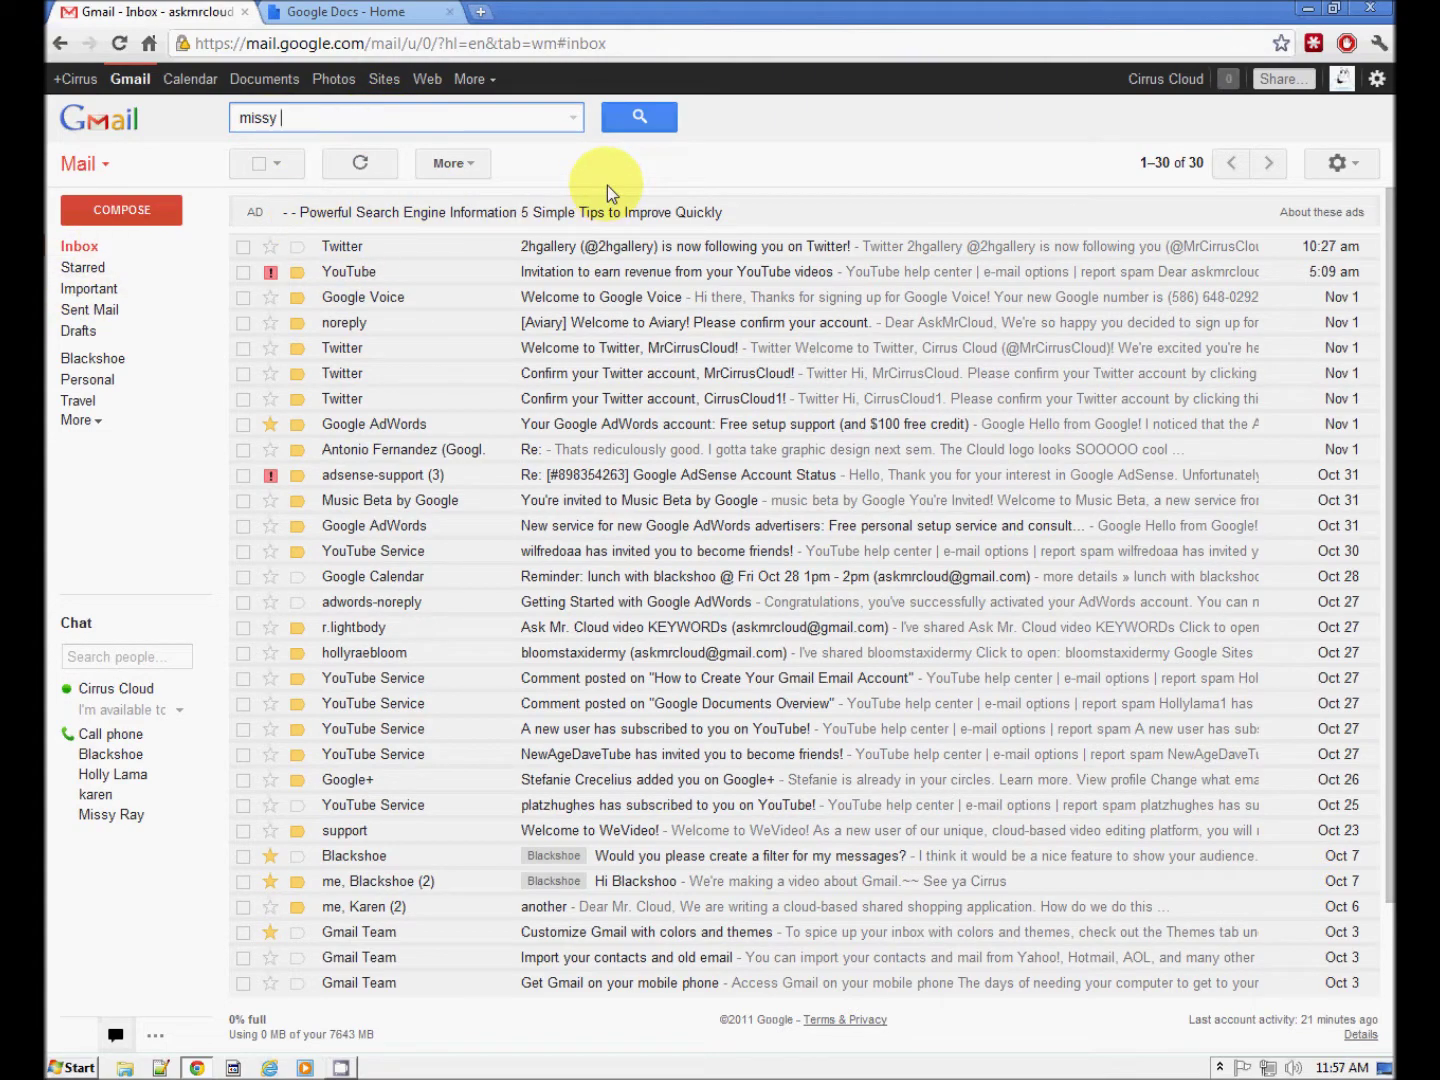
left_click(574, 120)
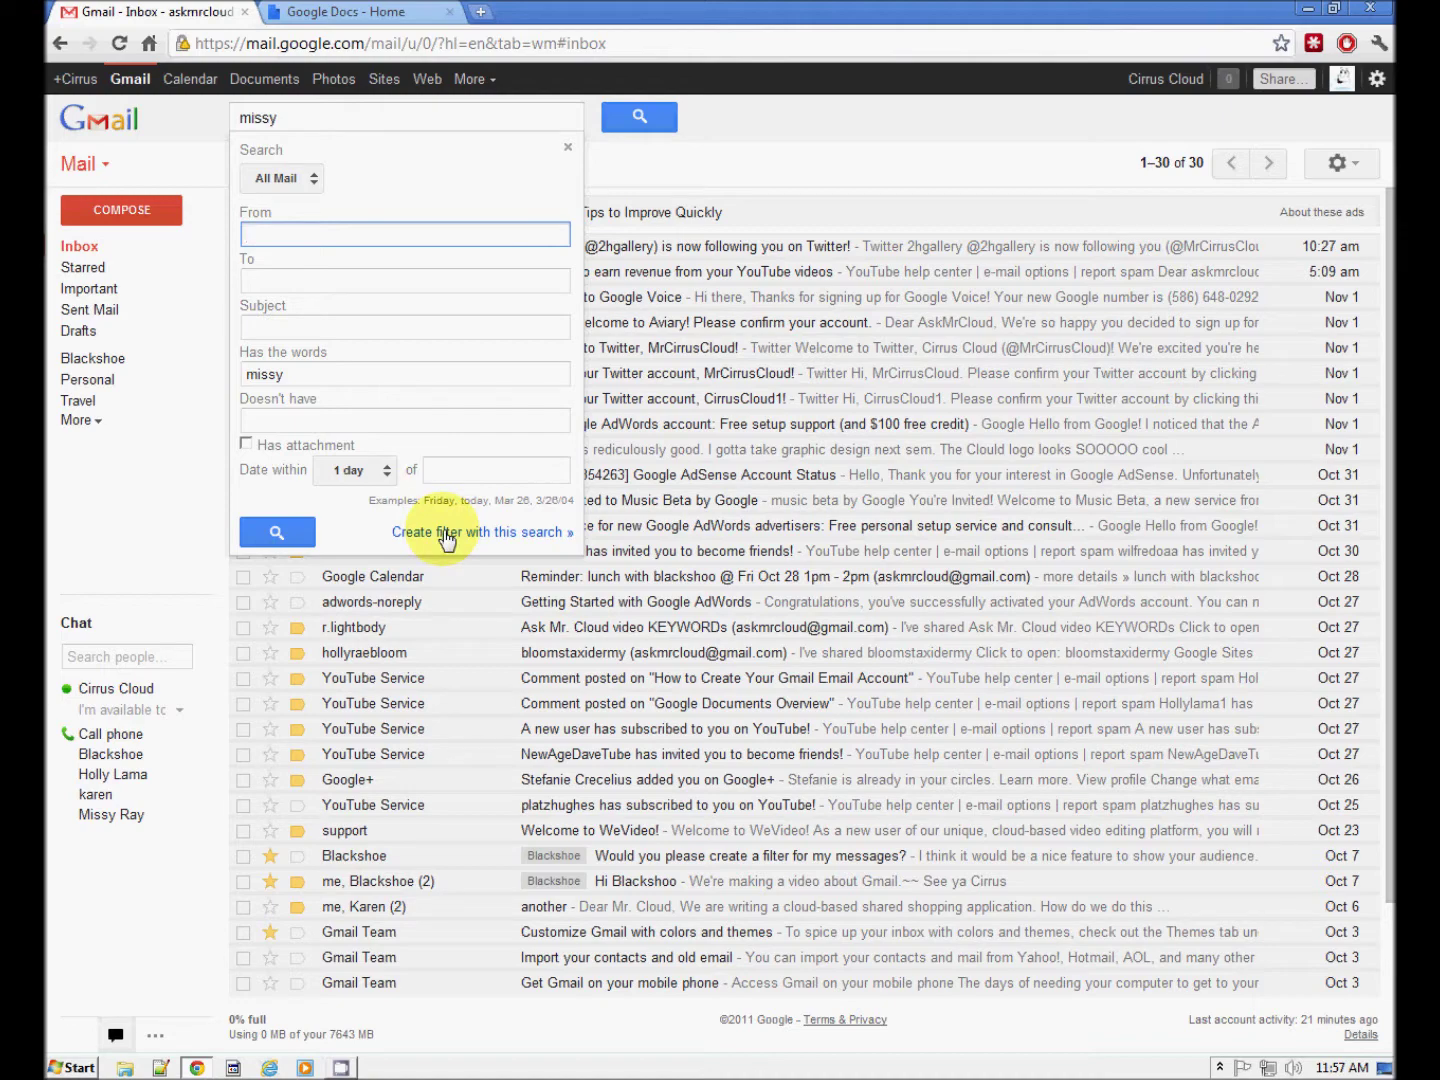
left_click(395, 116)
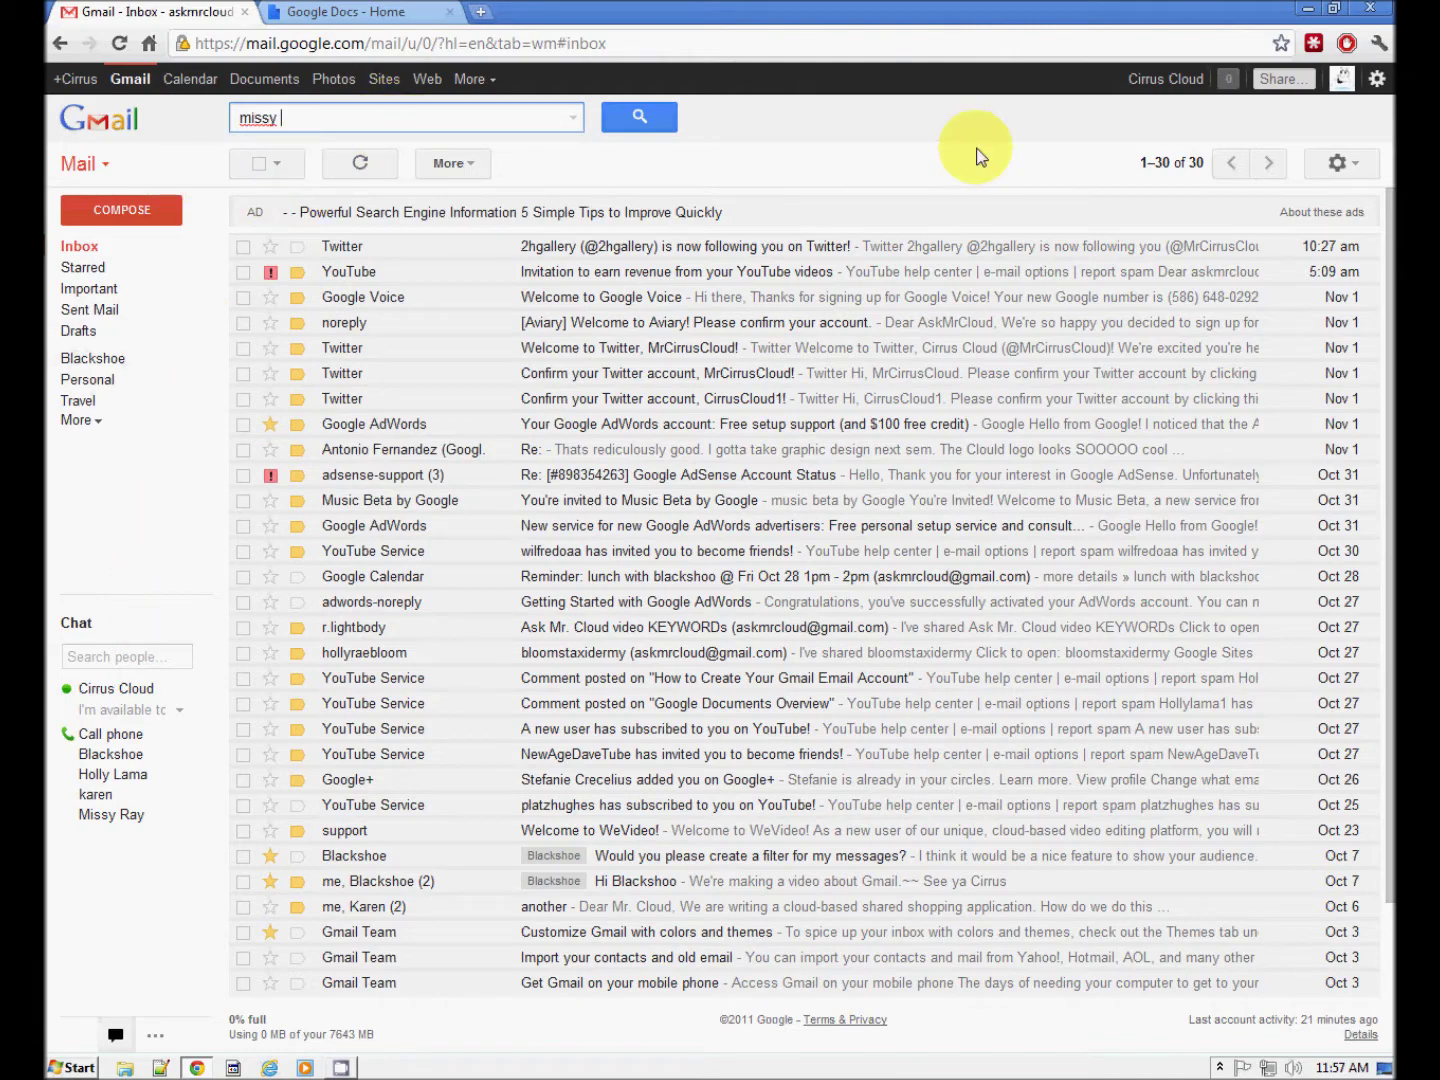
- Open Gmail Settings from the gear menu and switch to the Labs tab
left_click(1357, 166)
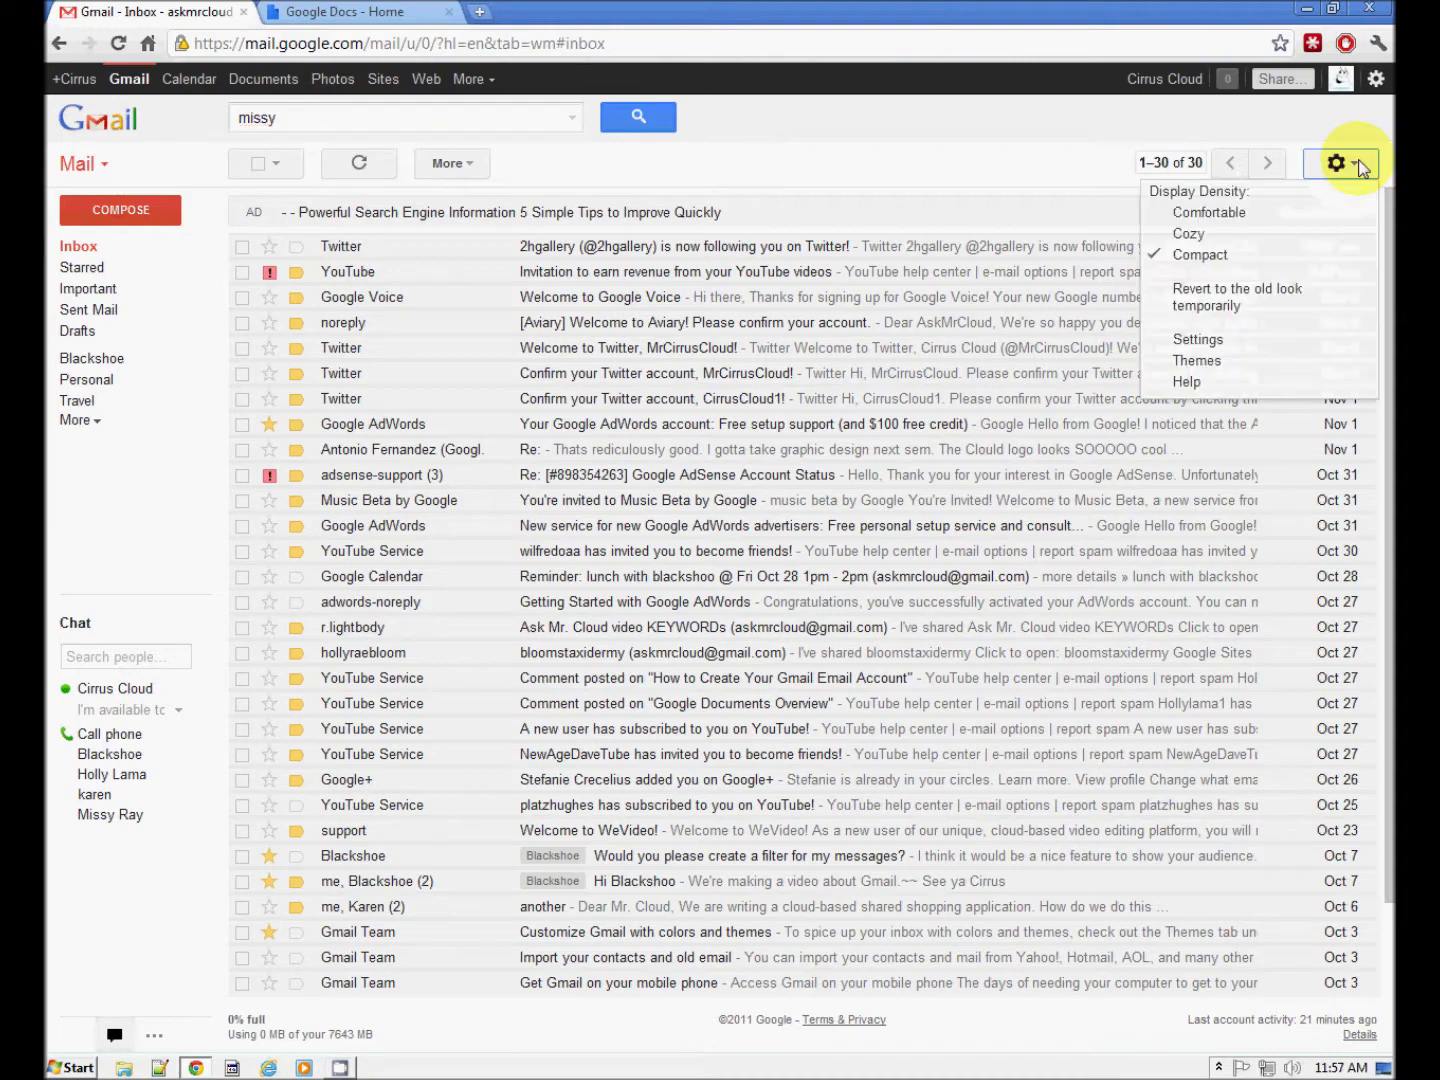
left_click(1198, 340)
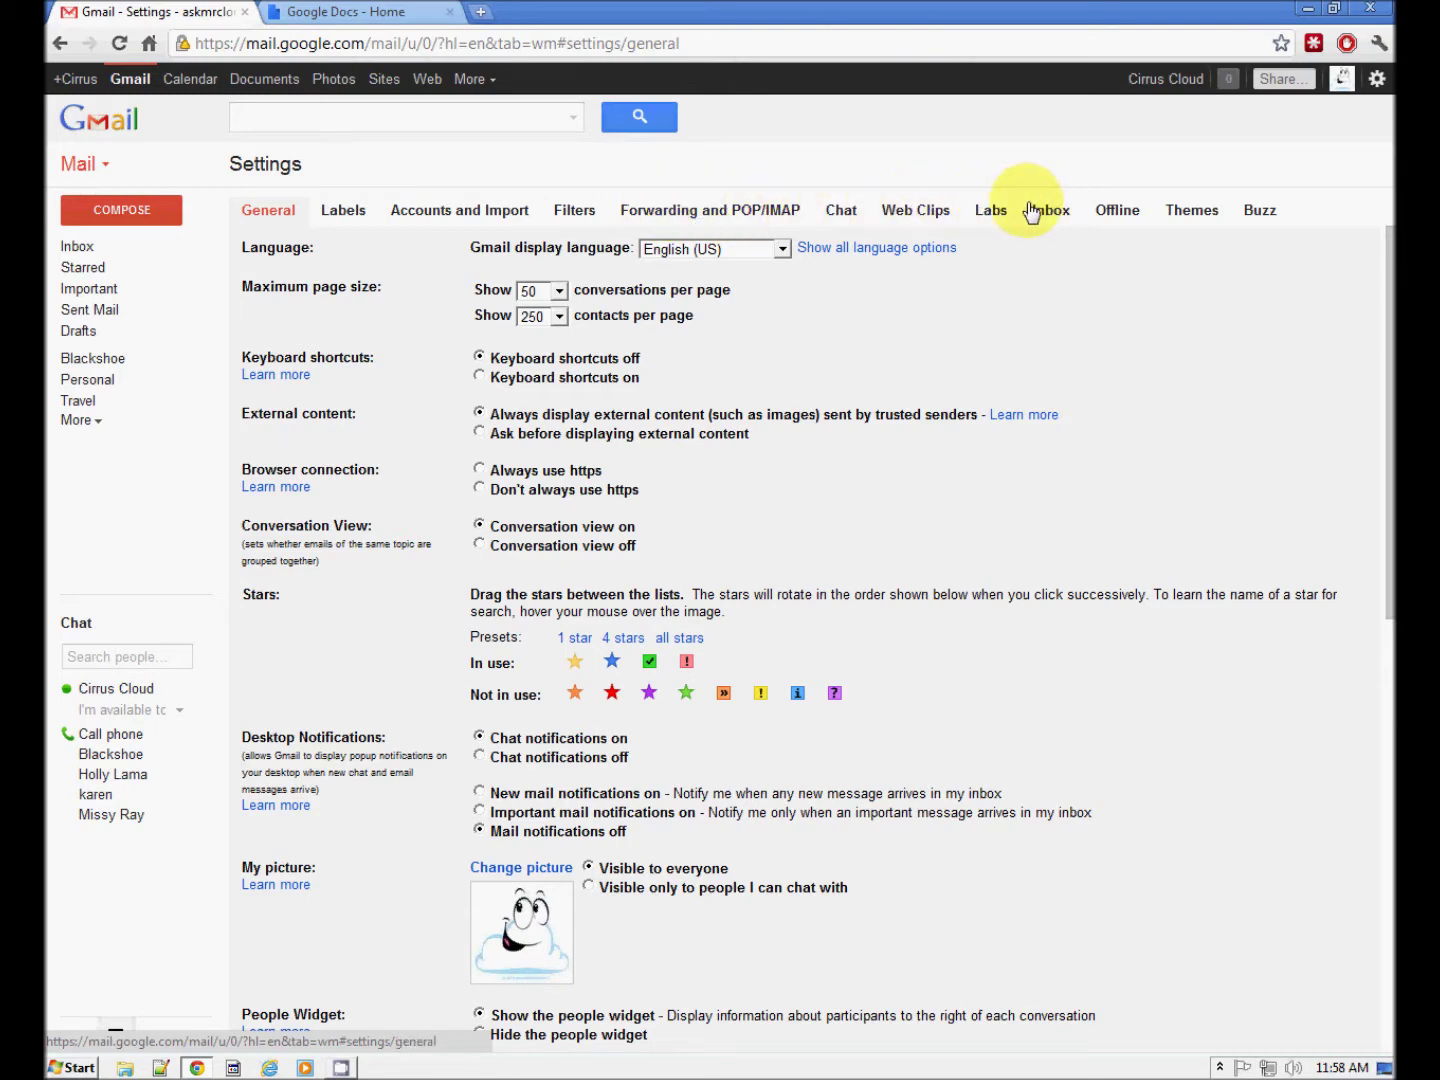
left_click(993, 212)
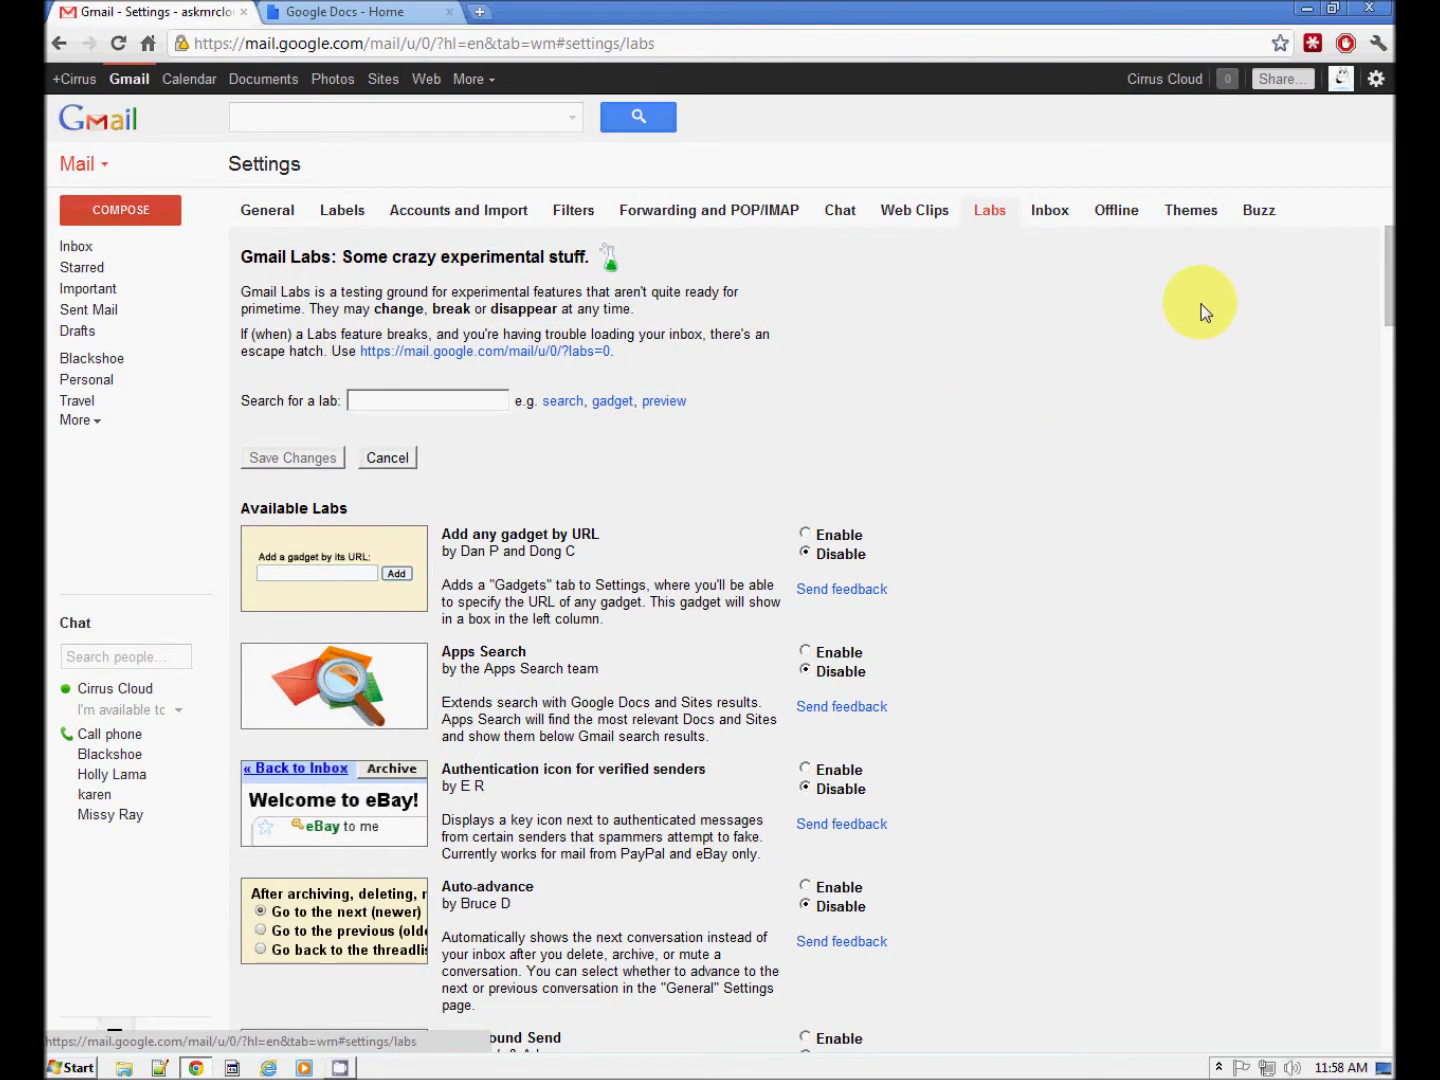
- Enable the Authentication icon for verified senders, Background Send and Create a Document labs
left_click_drag(1391, 253, 1388, 280)
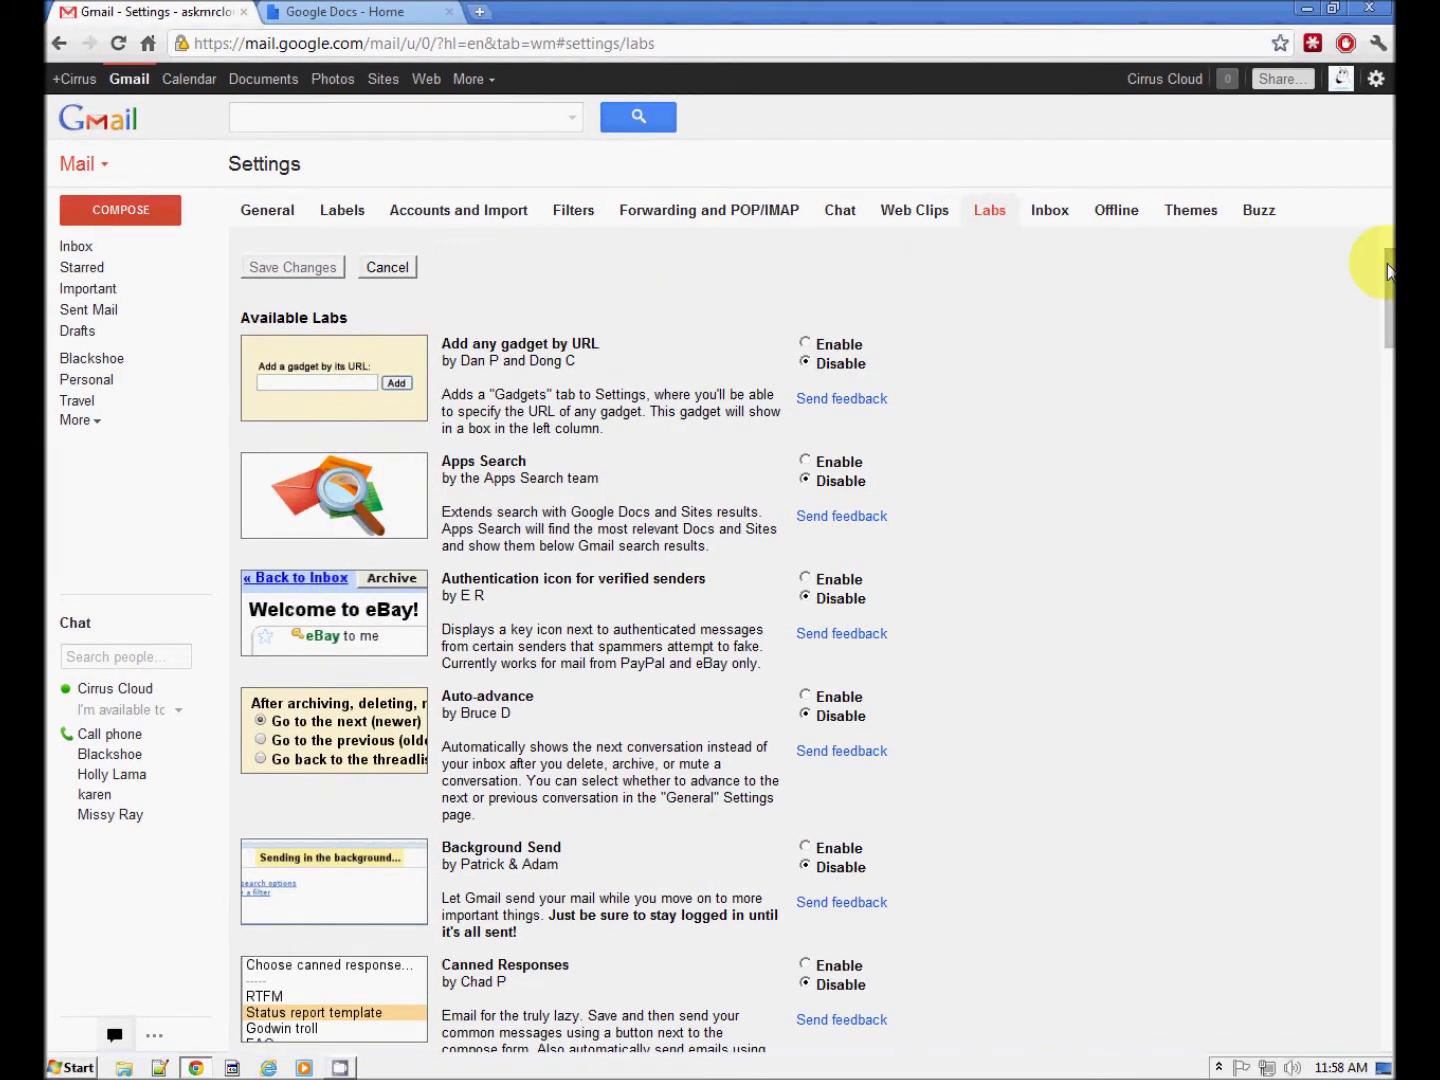
left_click_drag(1388, 272, 1391, 292)
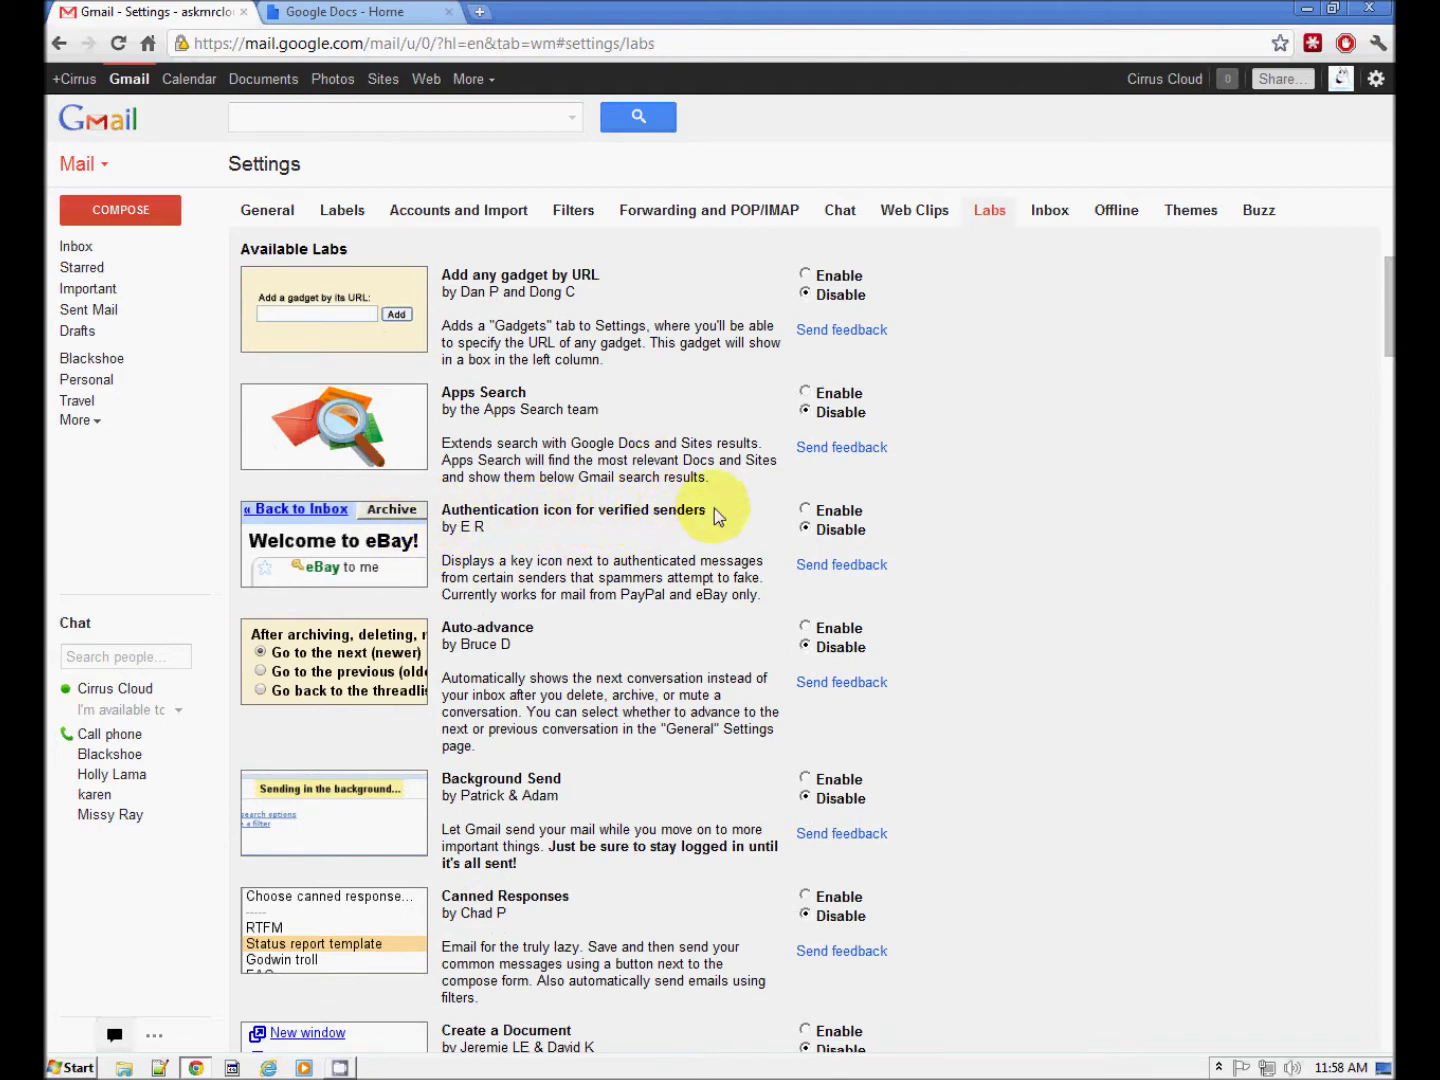
left_click(806, 510)
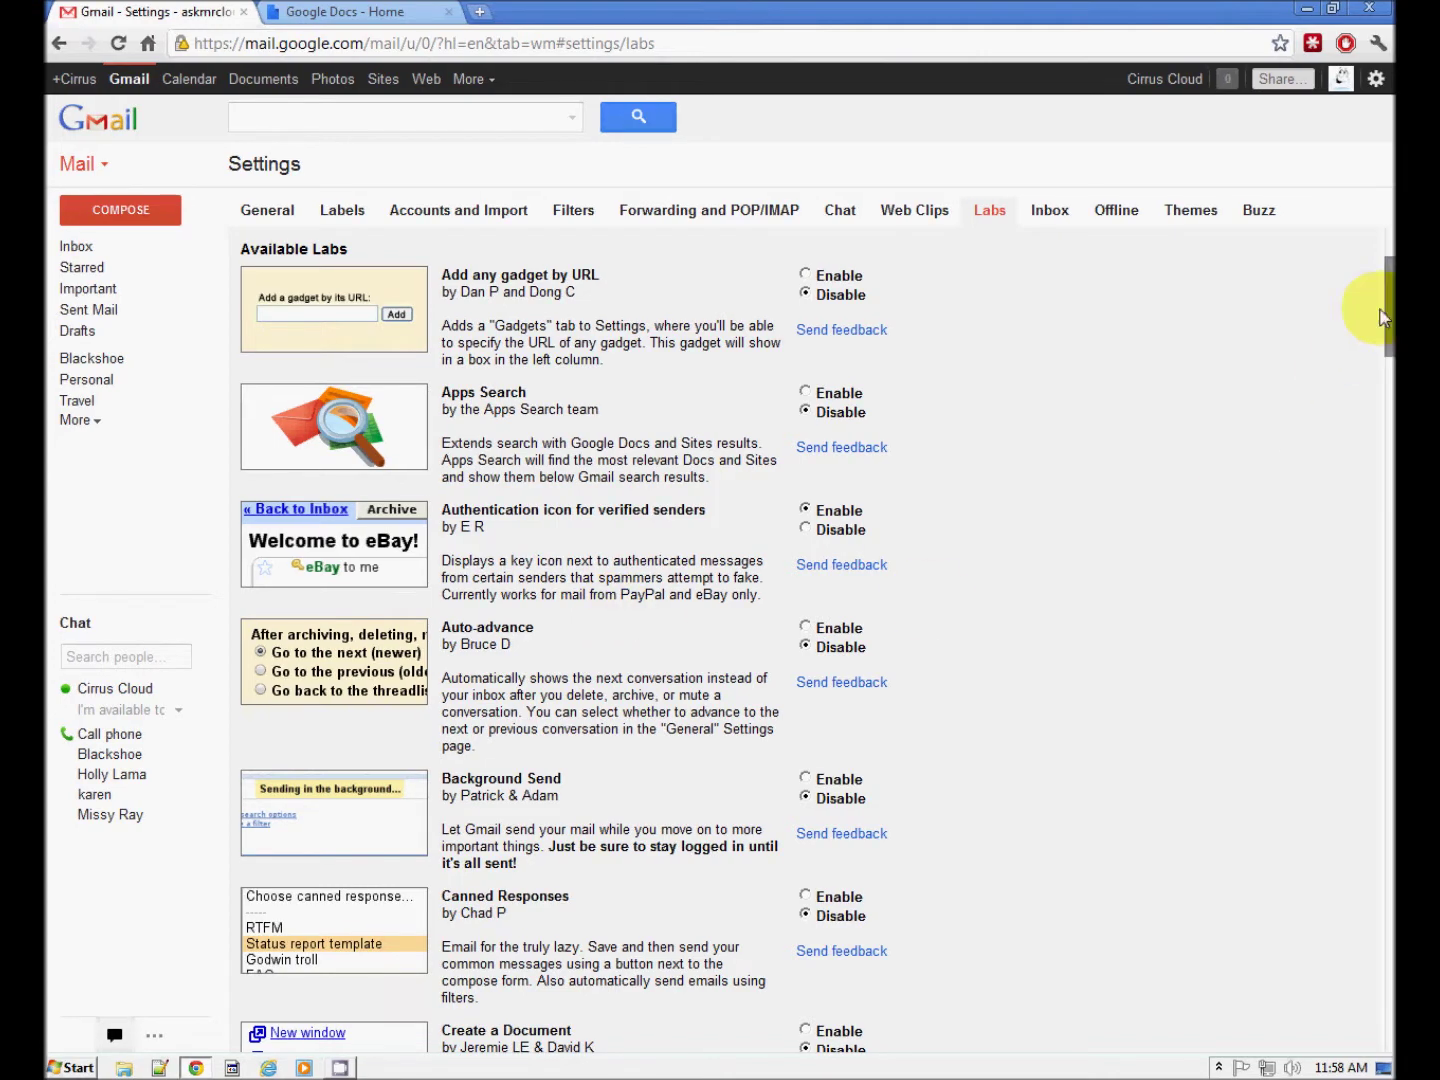
left_click_drag(1388, 296, 1390, 350)
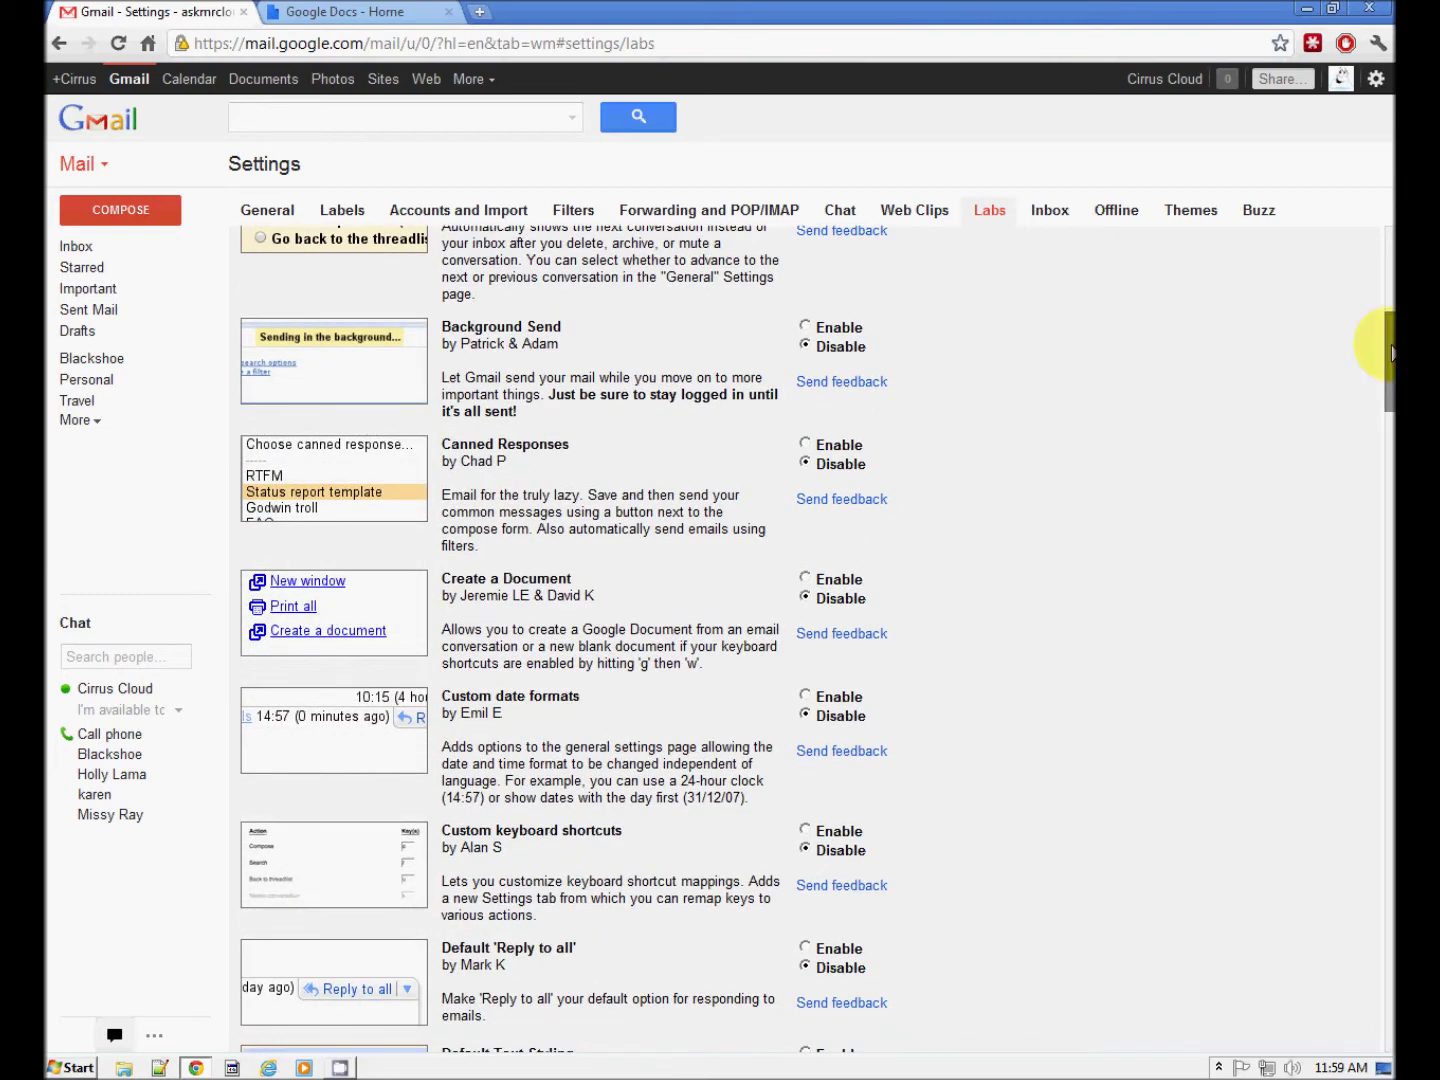
left_click(807, 329)
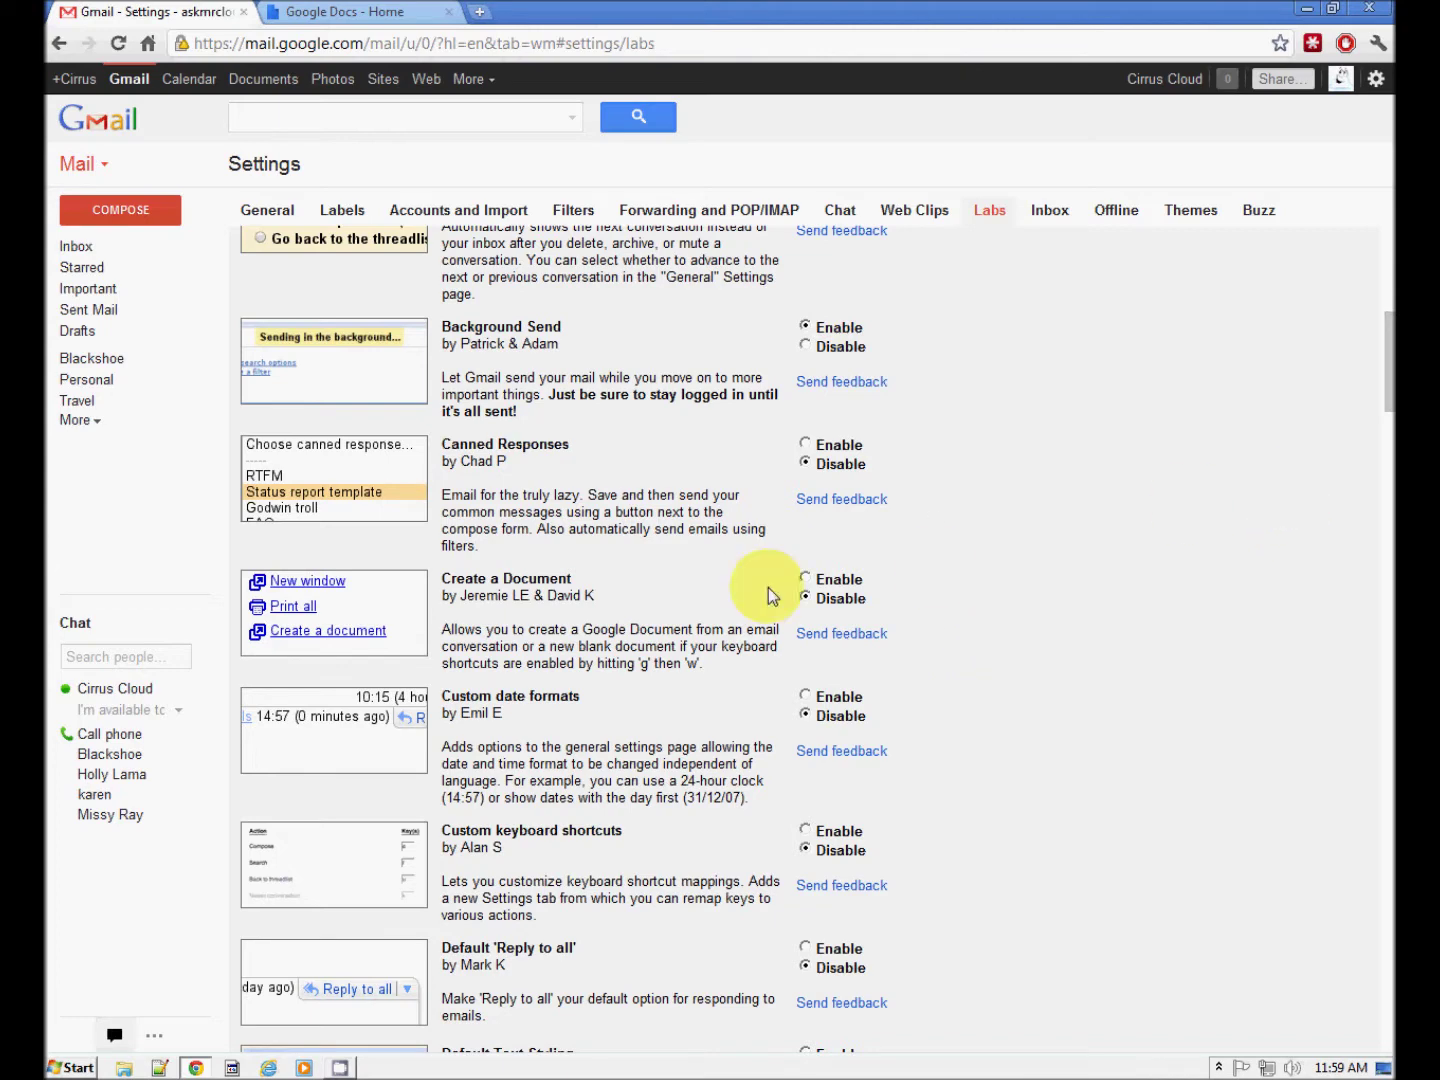
left_click(805, 581)
- Enable the Flickr previews, Google Docs gadget and Google Docs previews in mail labs
left_click_drag(1391, 379, 1392, 450)
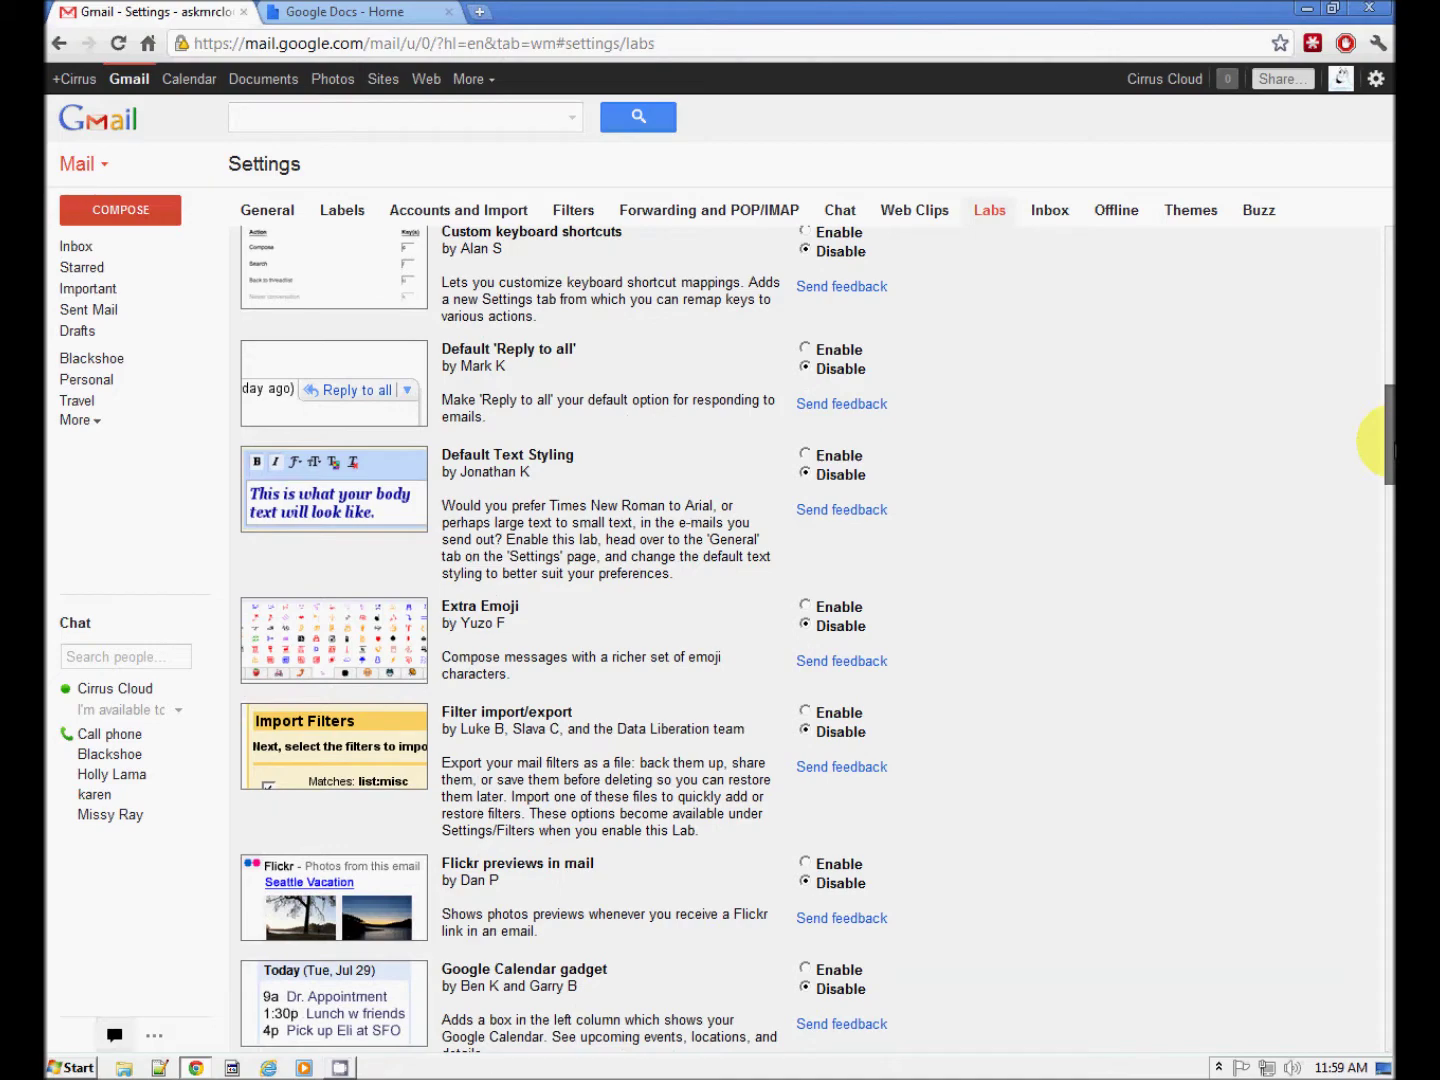
left_click_drag(1393, 450, 1392, 479)
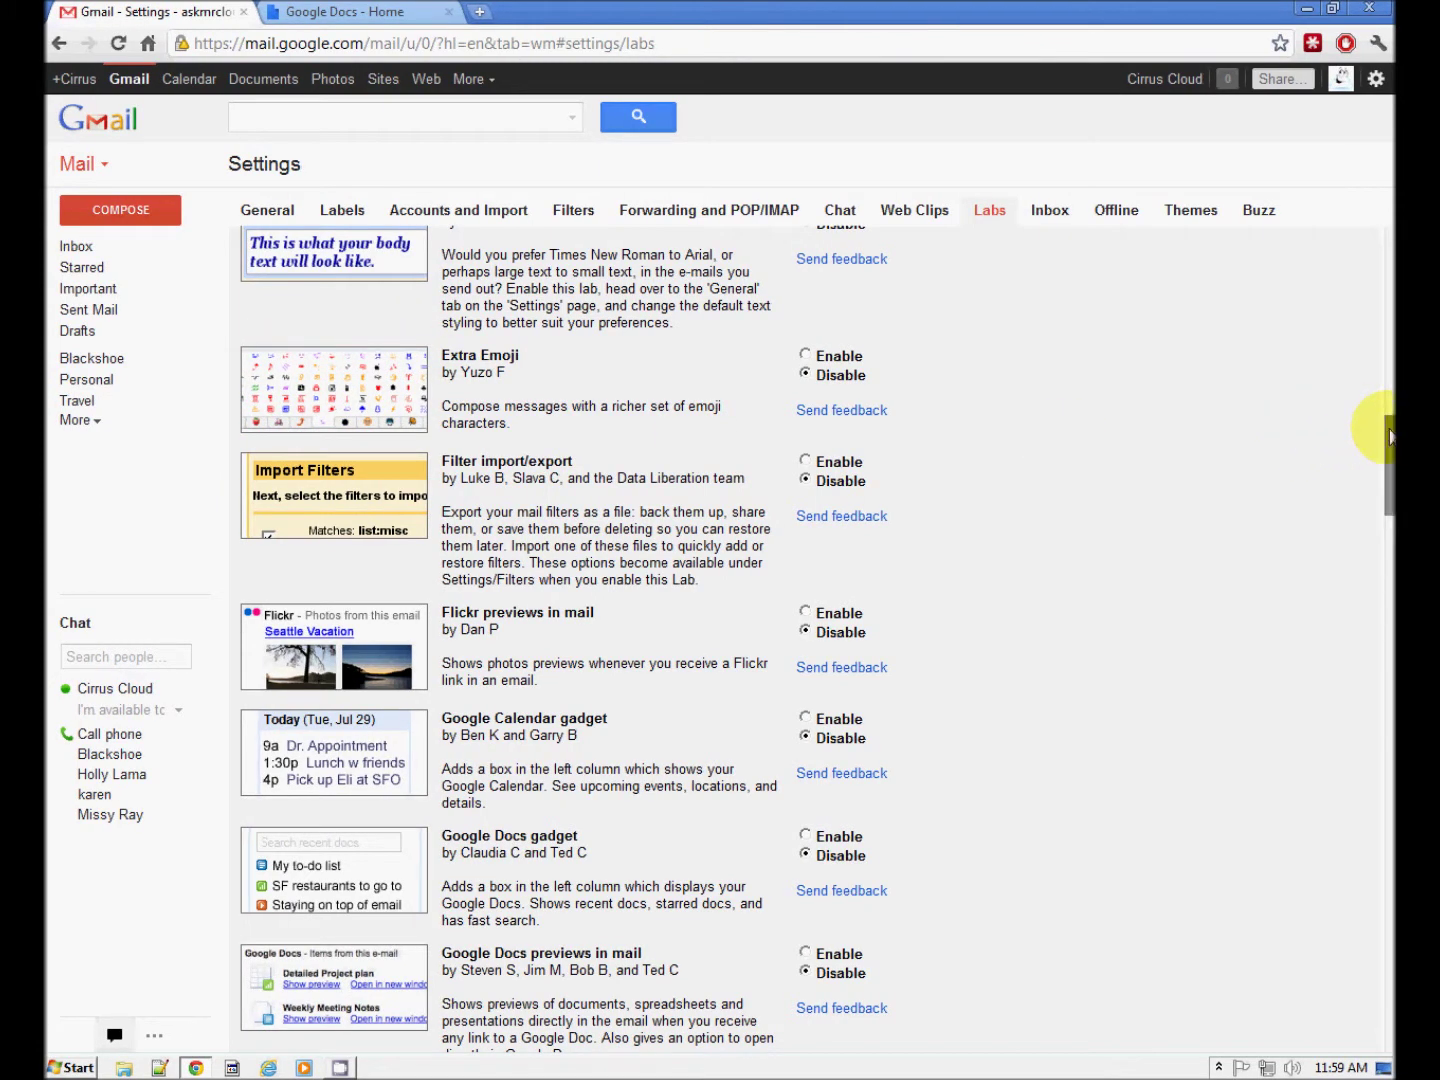
left_click_drag(1389, 437, 1391, 462)
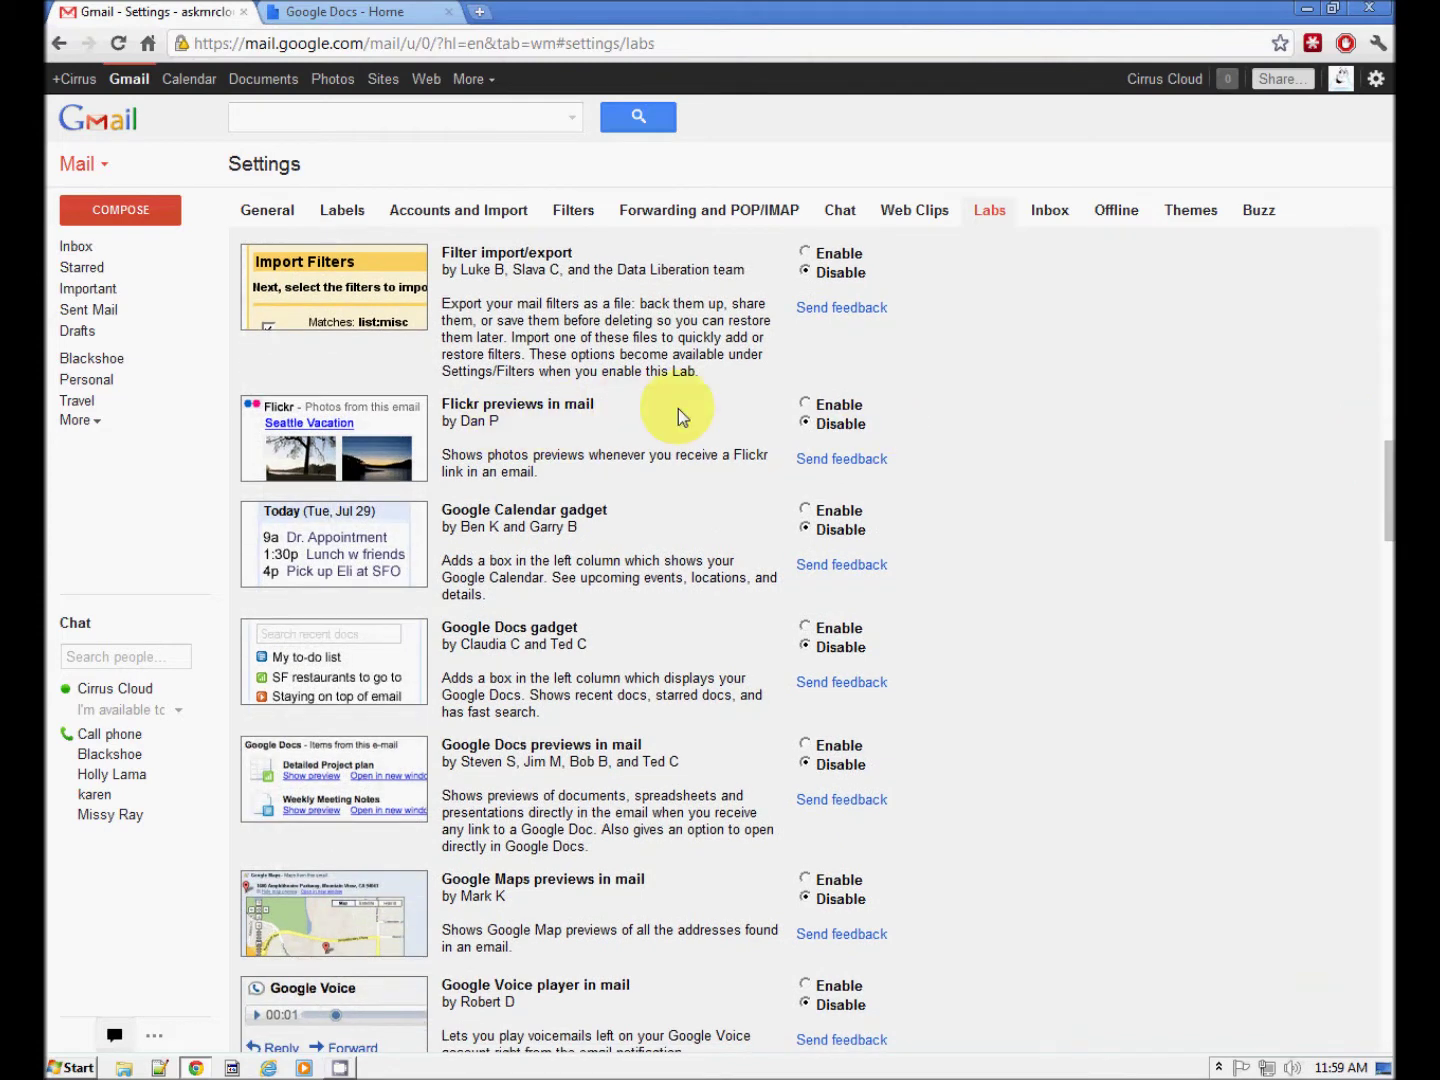
left_click(805, 405)
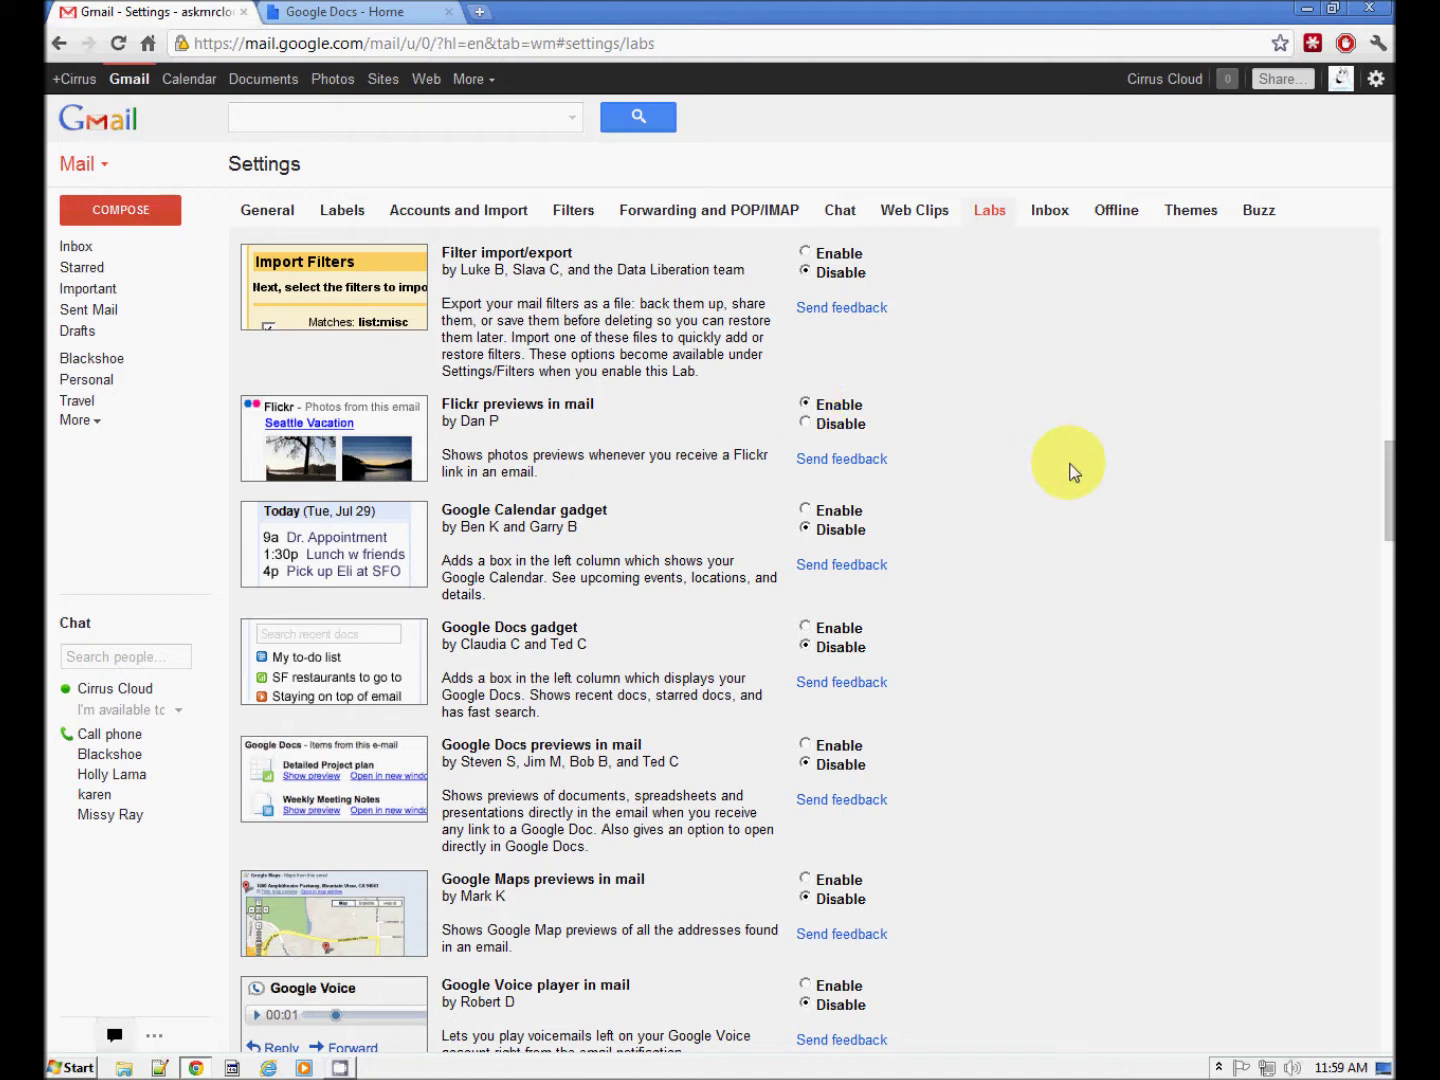
left_click_drag(1391, 476, 1391, 490)
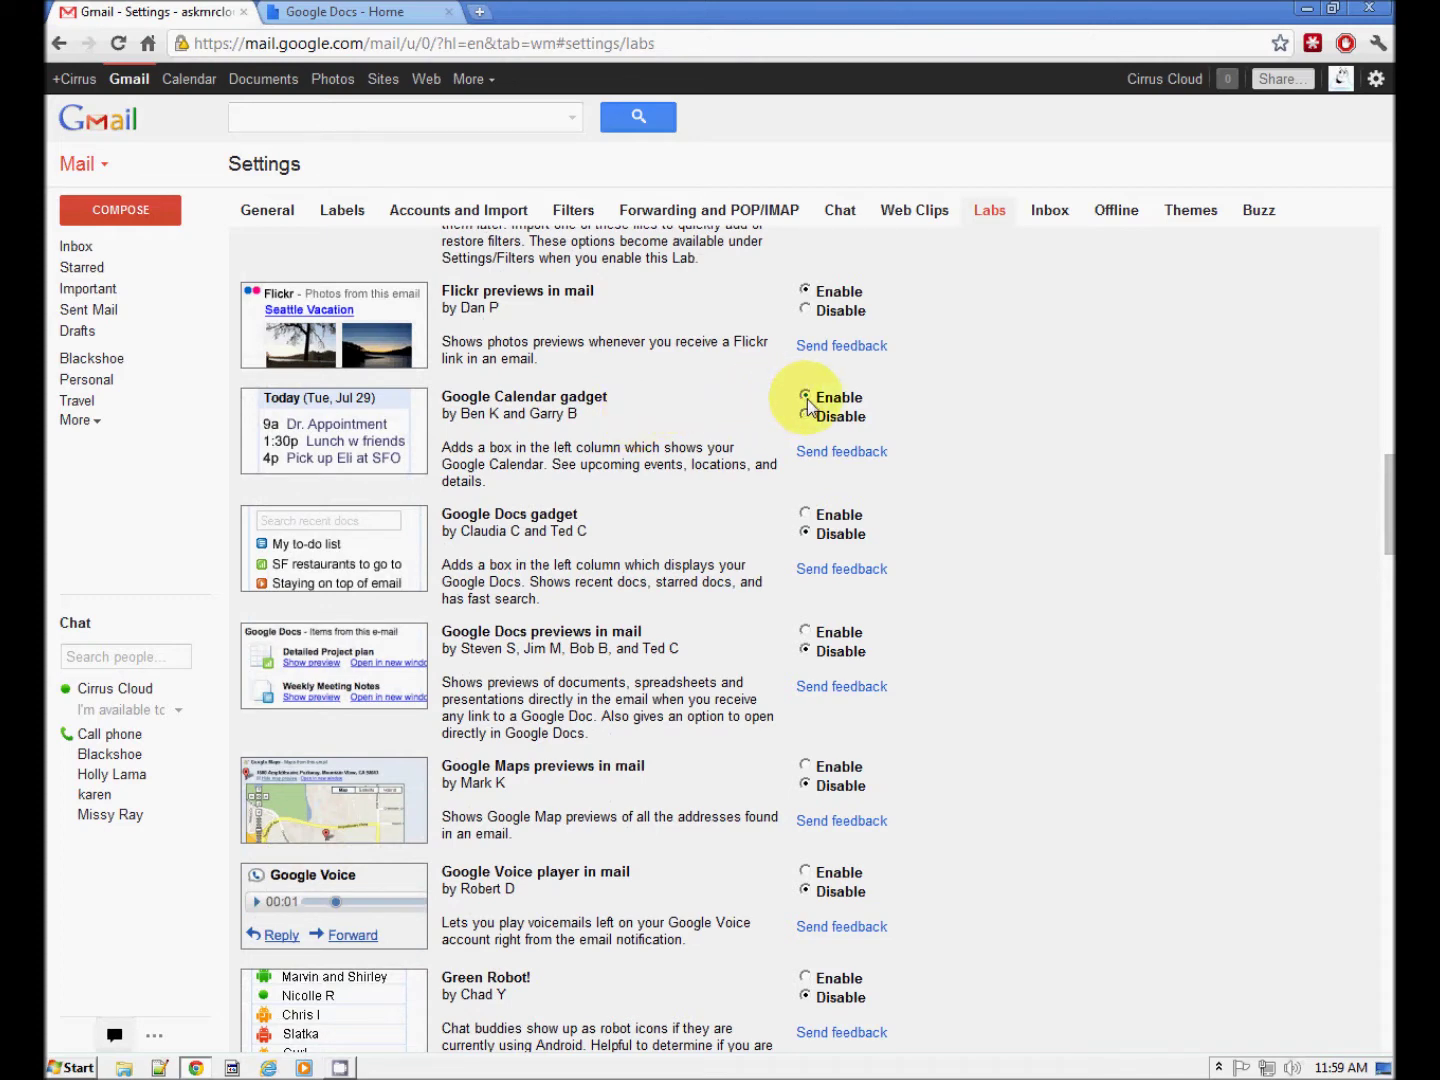
left_click(806, 516)
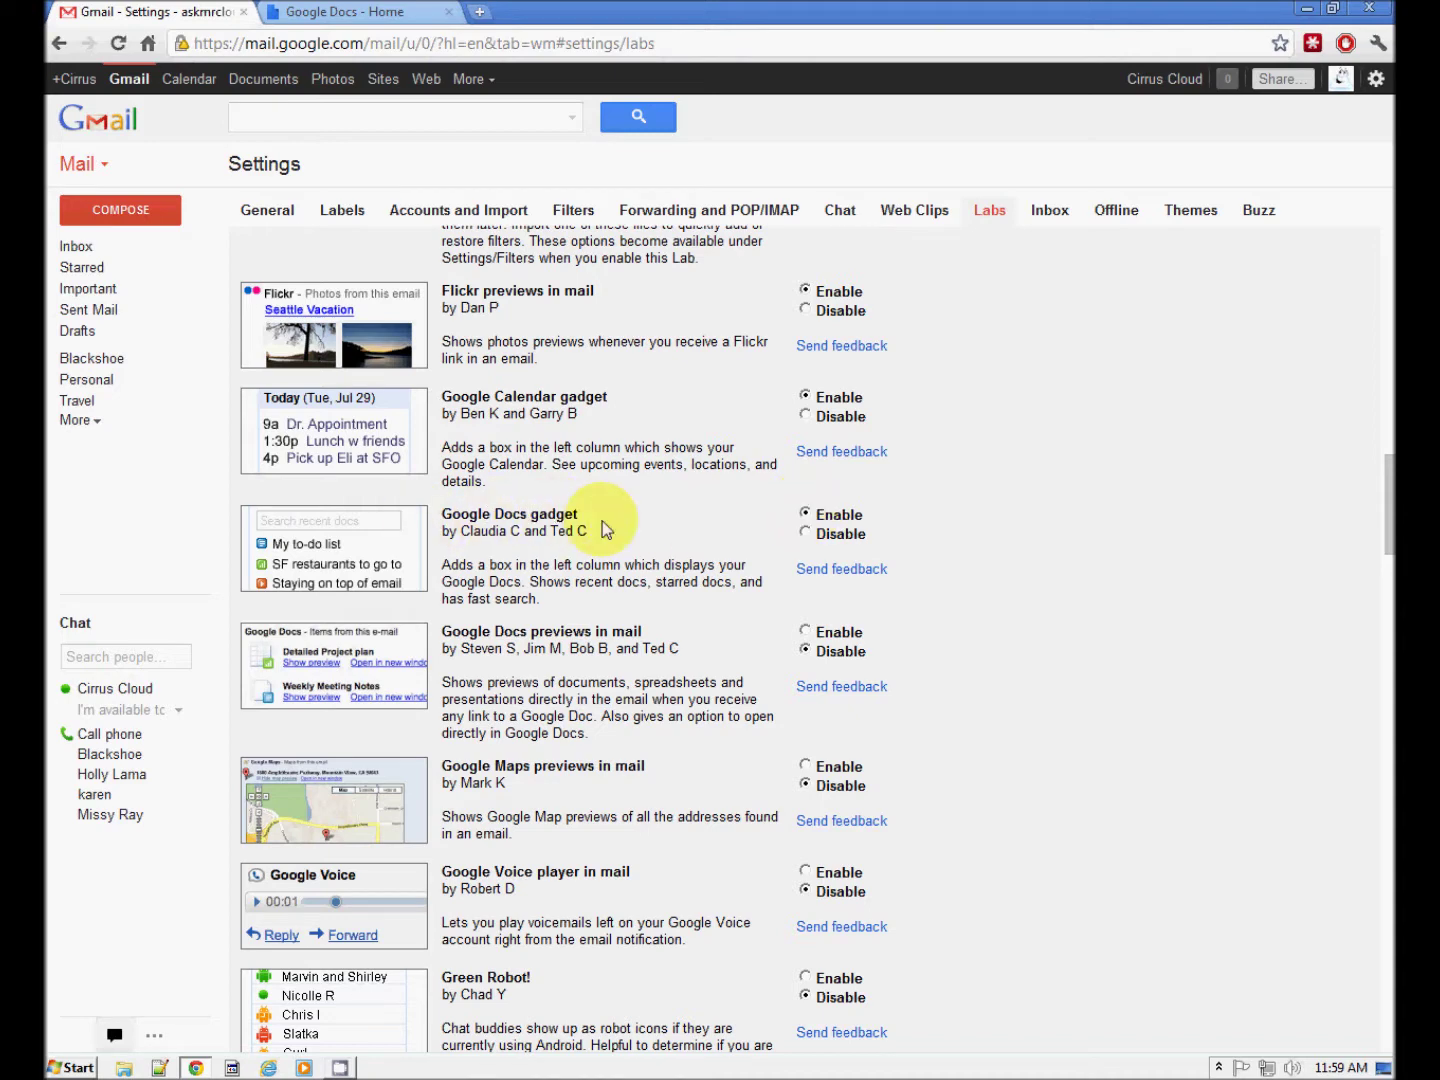
left_click(806, 634)
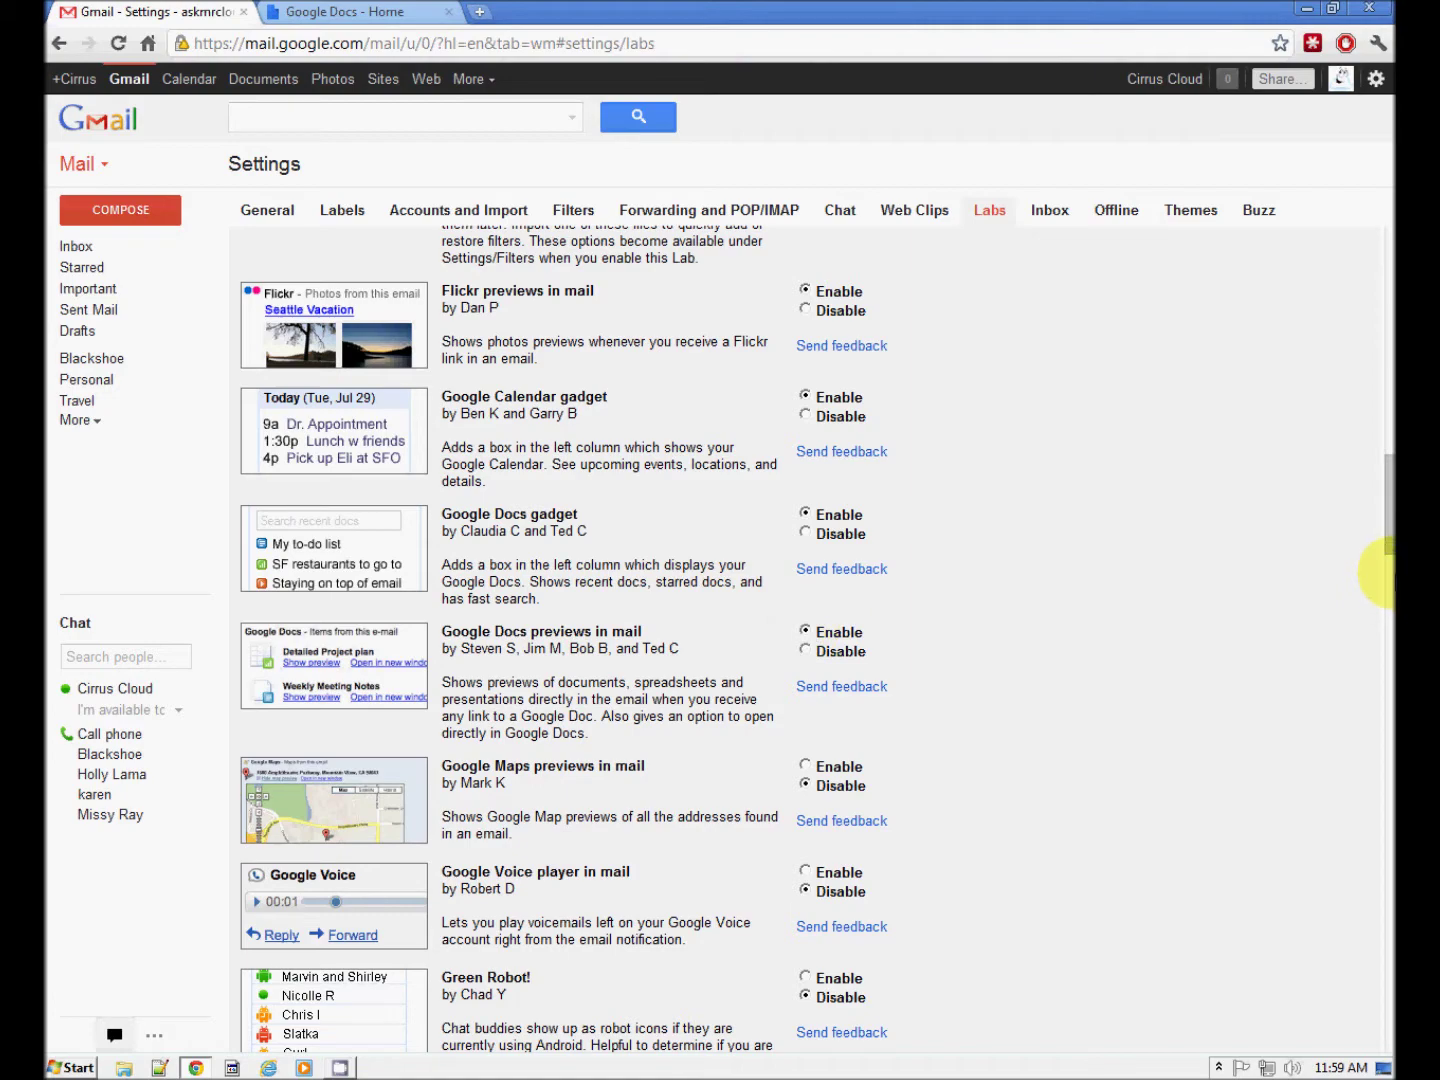
left_click_drag(1390, 537, 1378, 570)
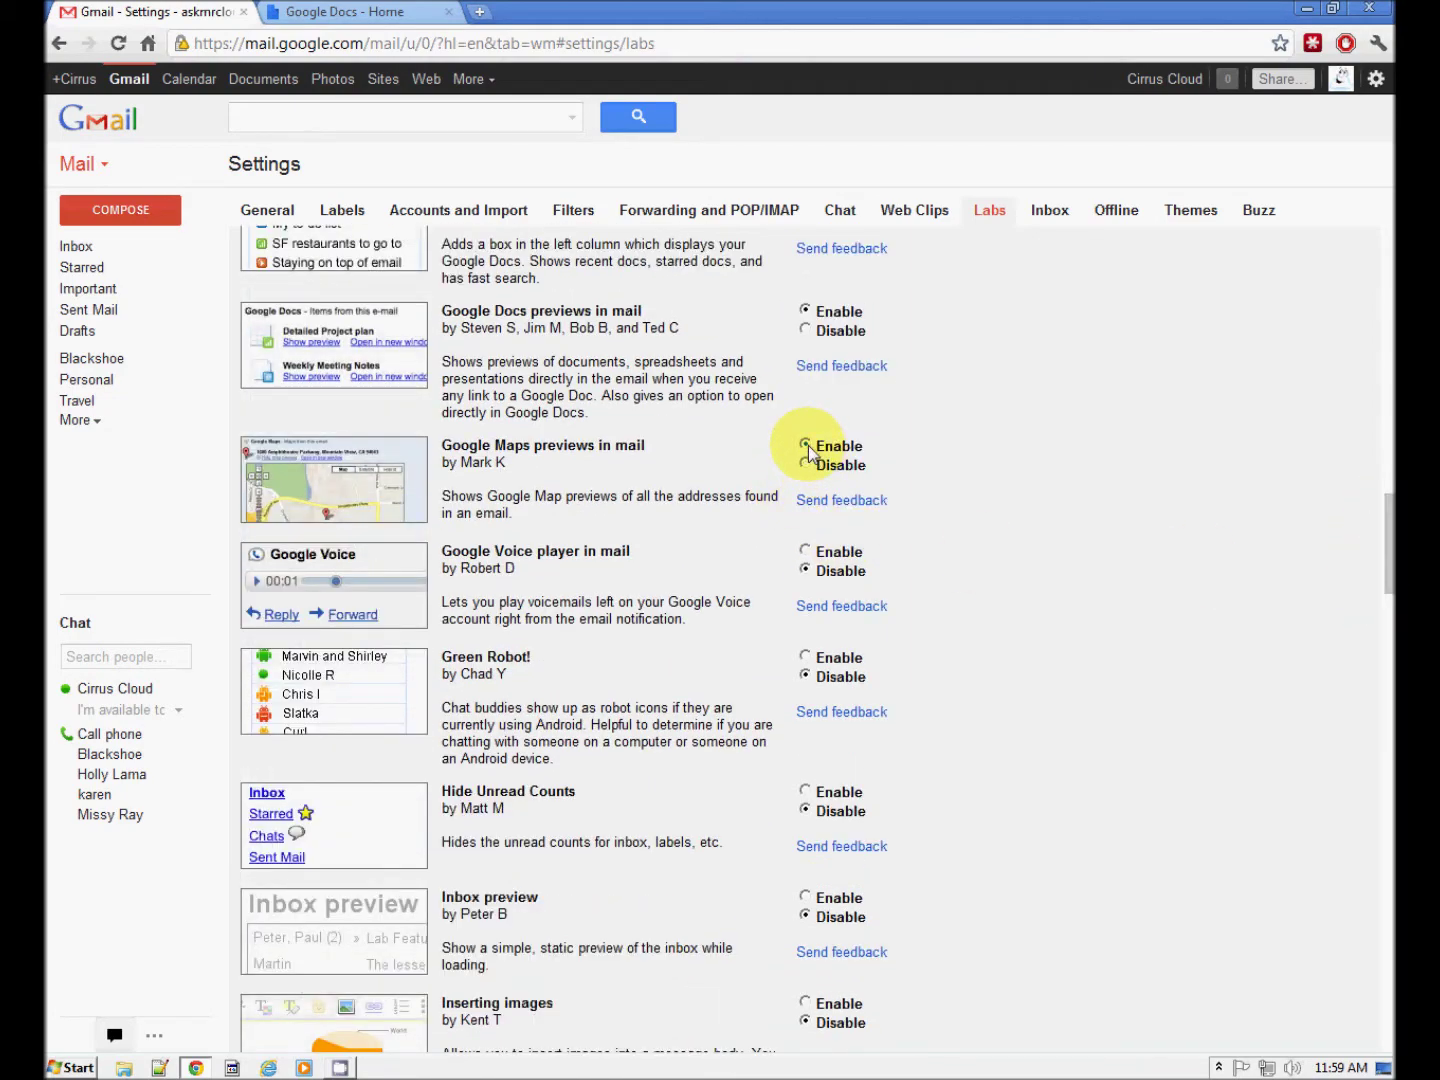
- Set Google Voice player in mail, Green Robot!, Inbox preview and Inserting images to Enable
left_click(806, 553)
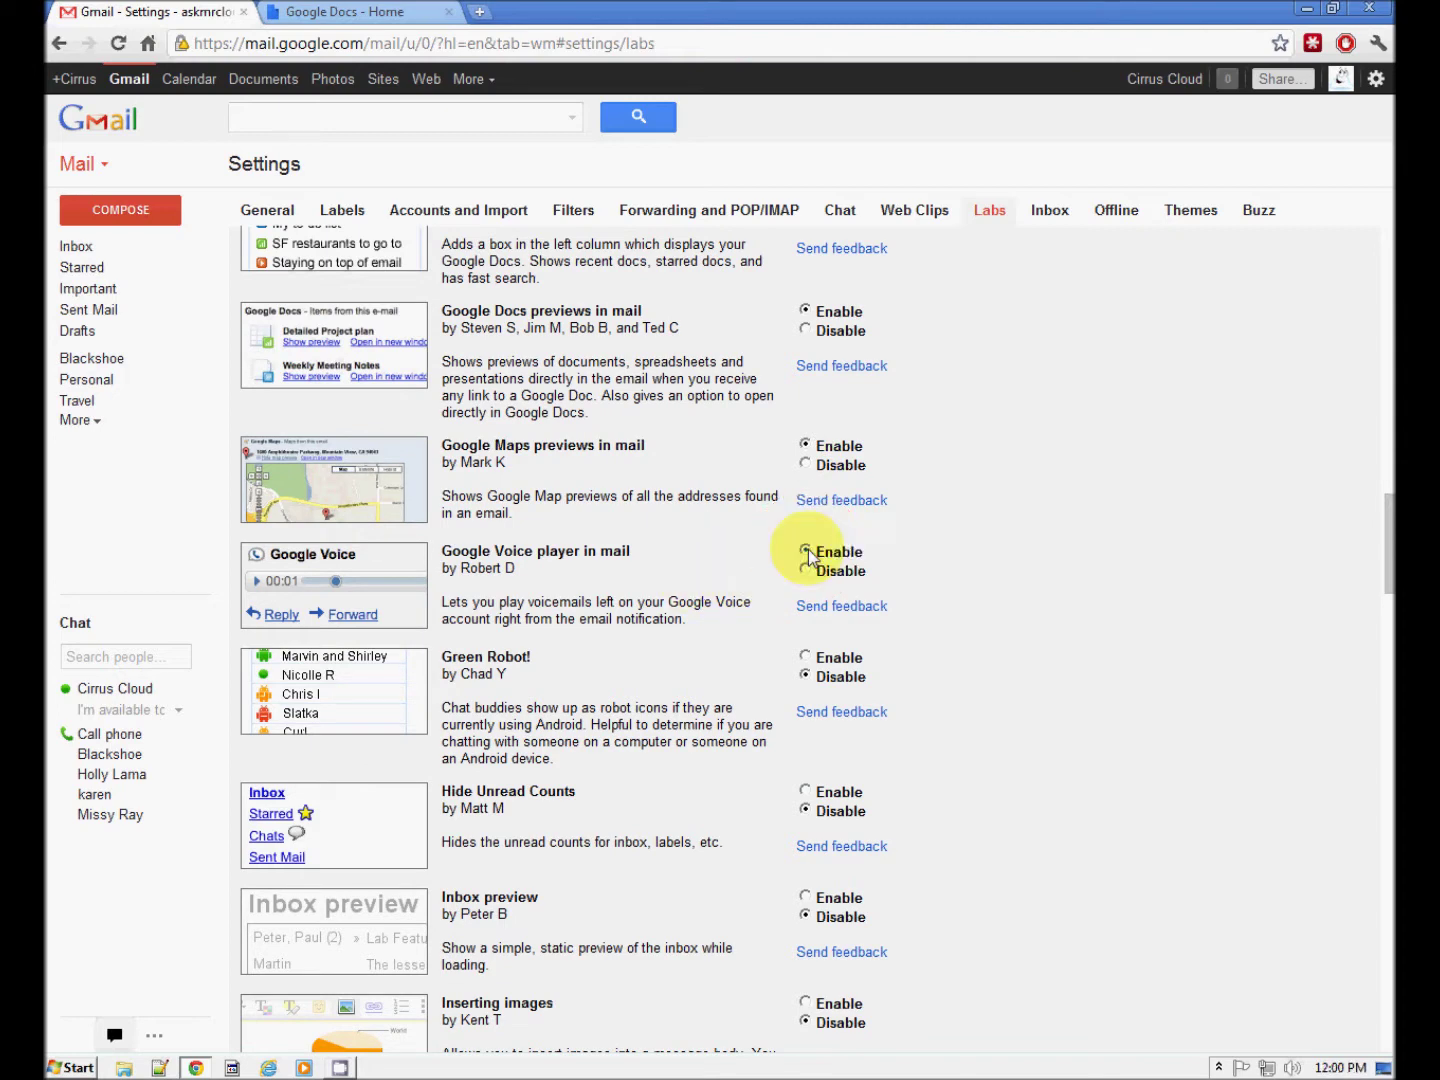
left_click_drag(1391, 562, 1393, 598)
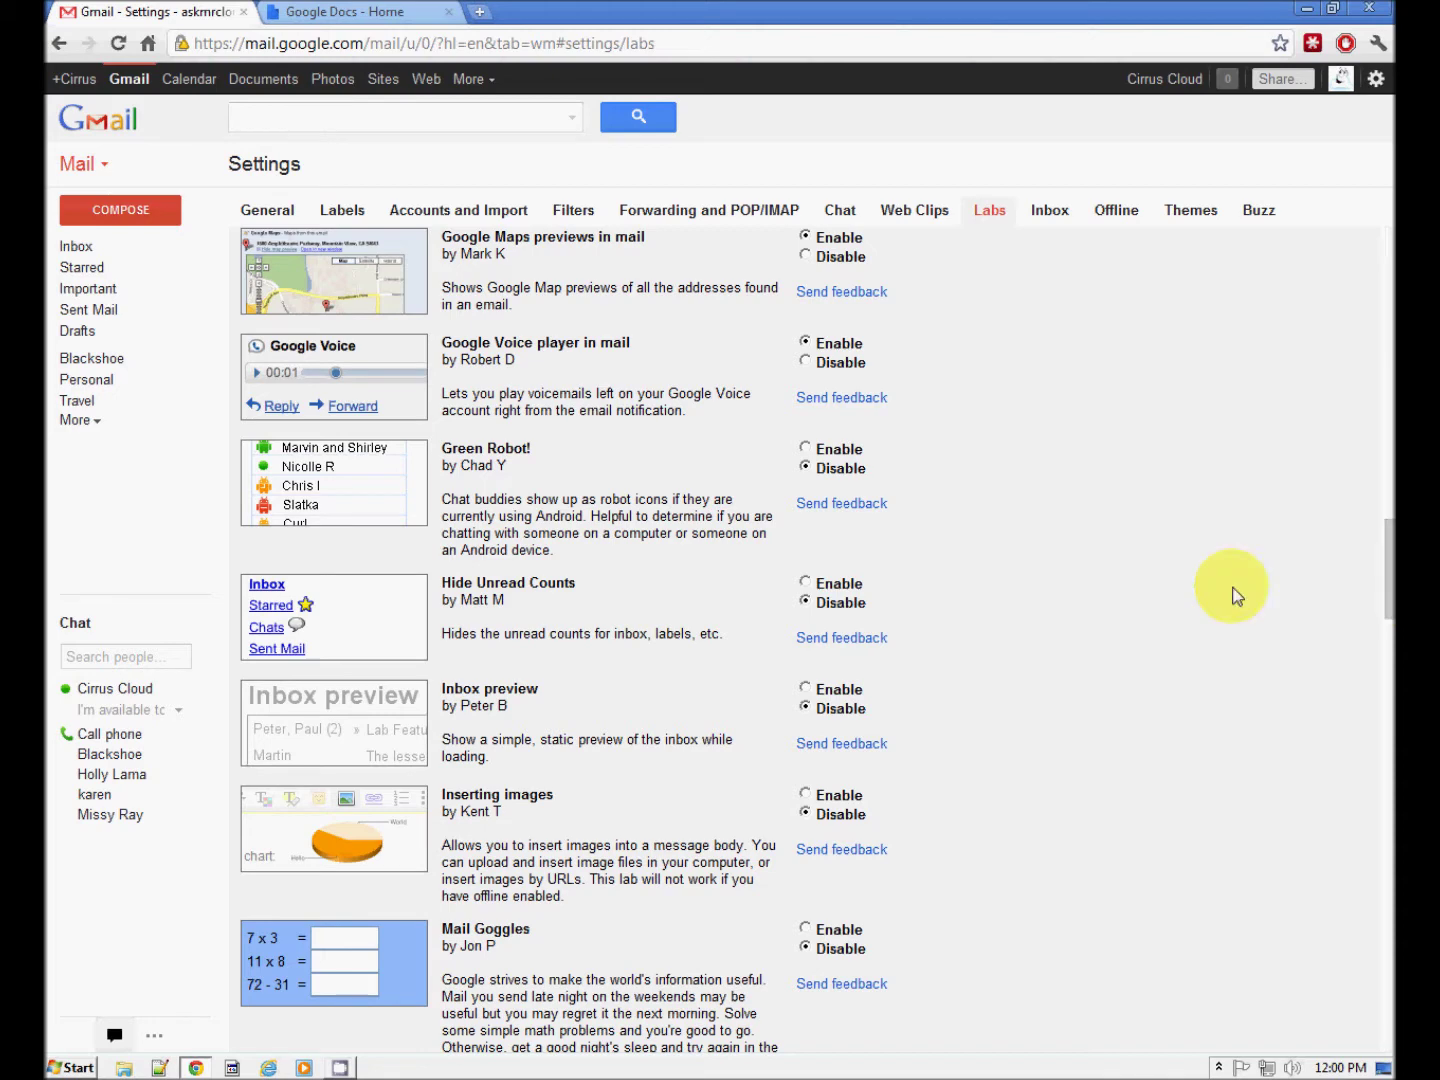
left_click(806, 448)
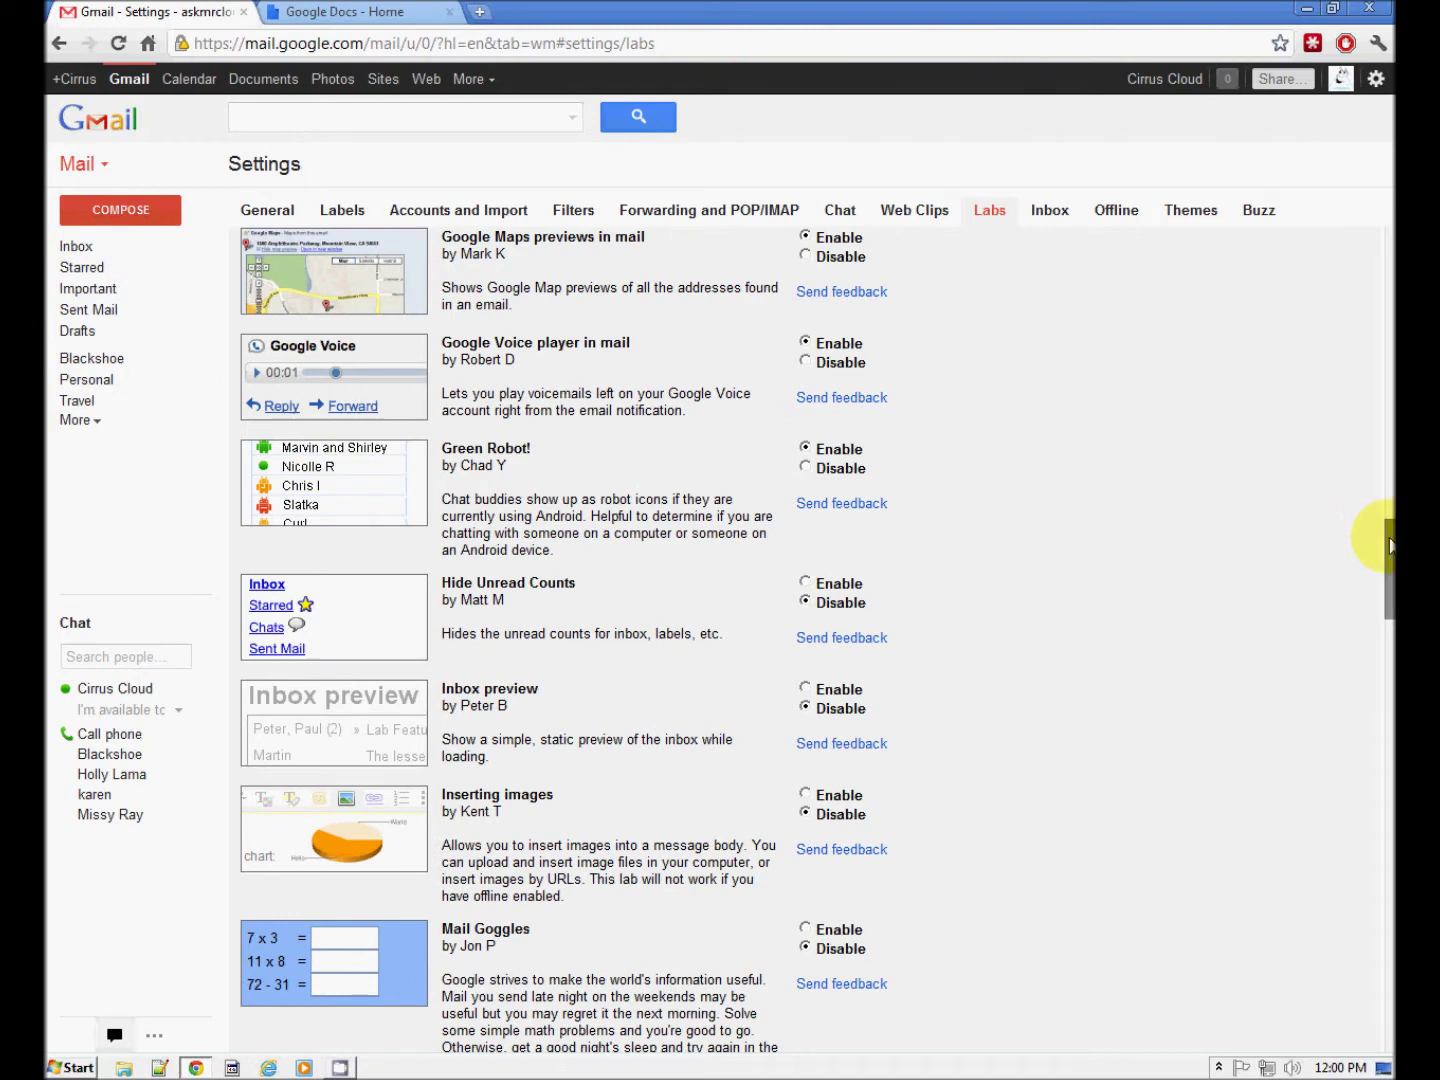
left_click_drag(1391, 545, 1392, 560)
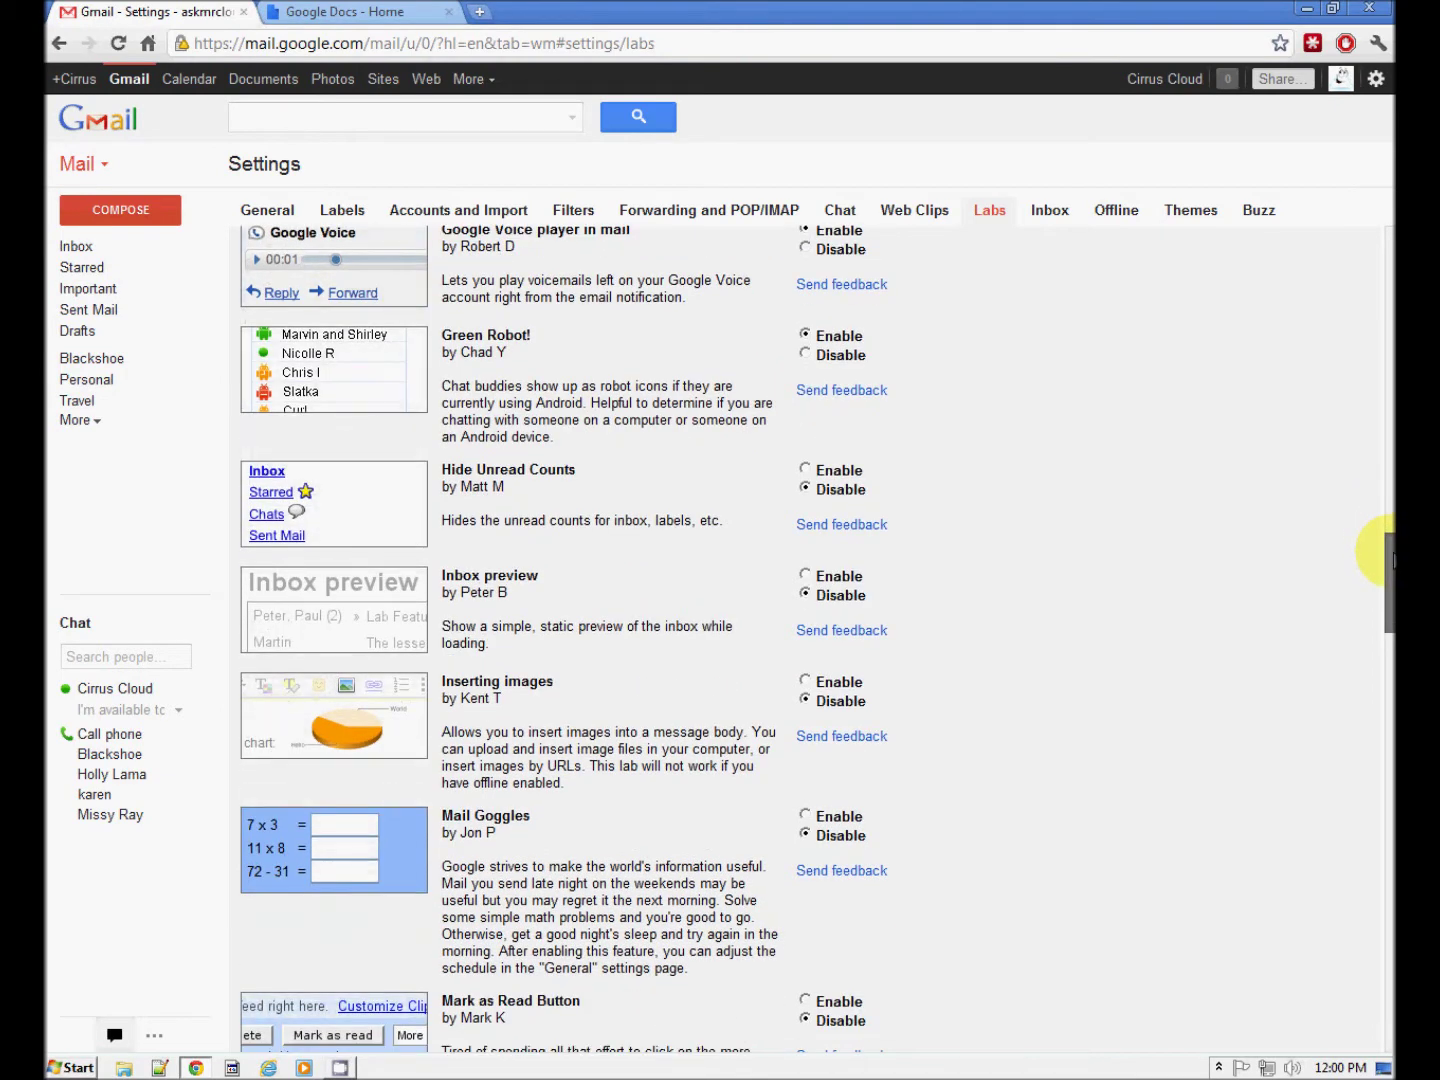
left_click_drag(1393, 561, 1376, 589)
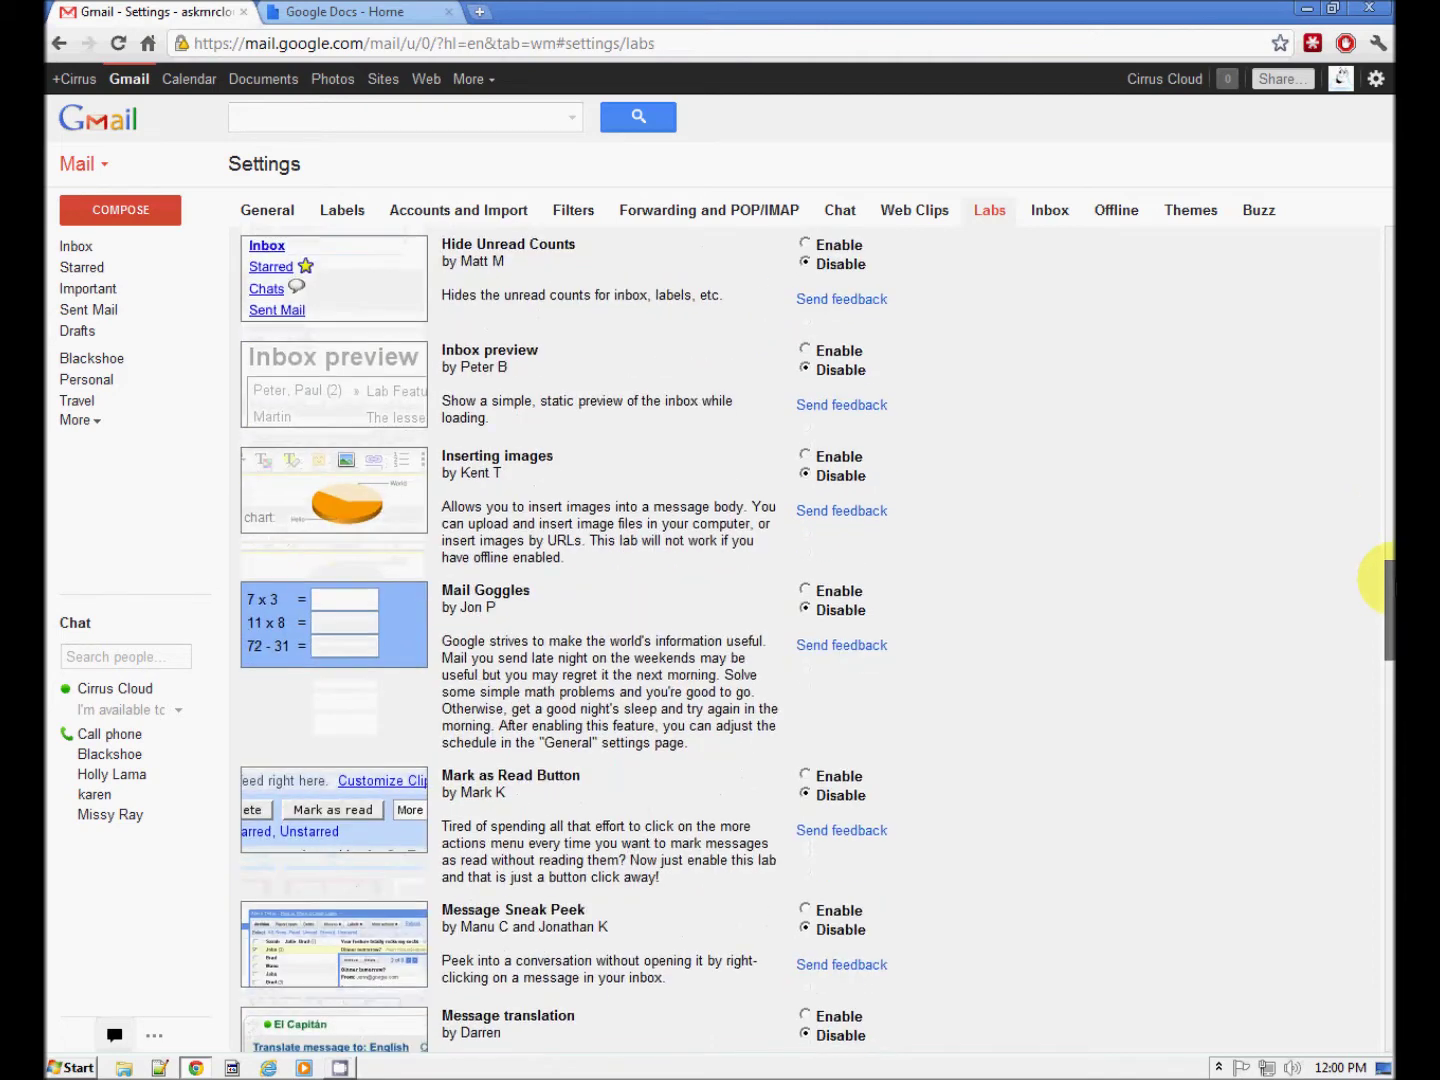
left_click(810, 352)
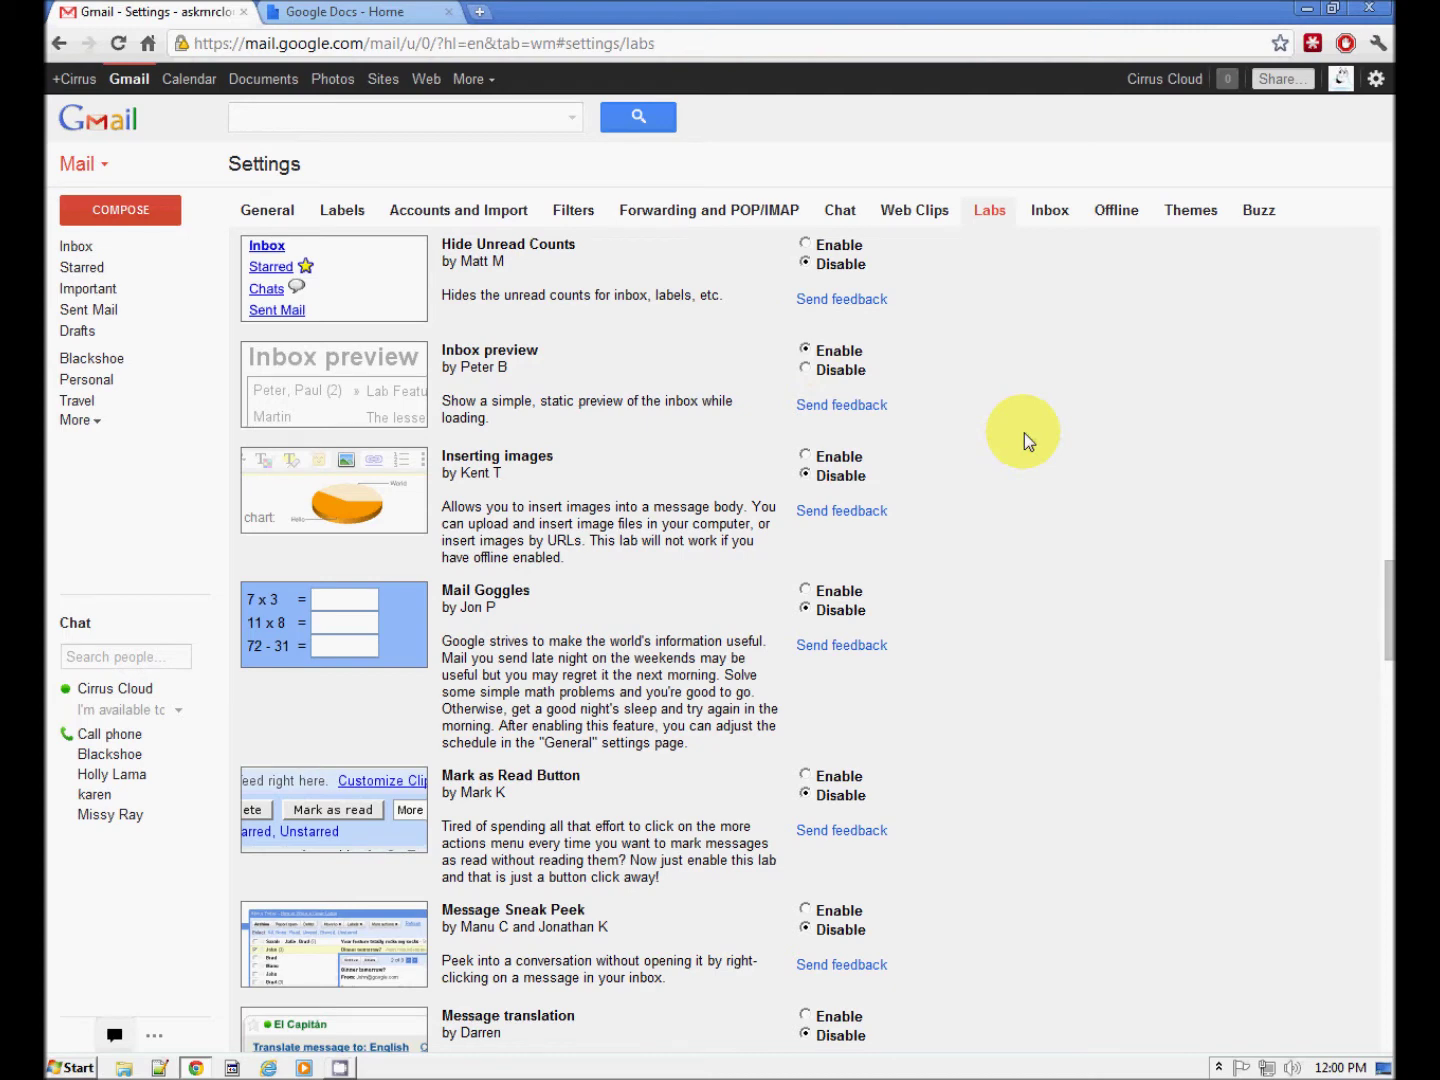
left_click(806, 456)
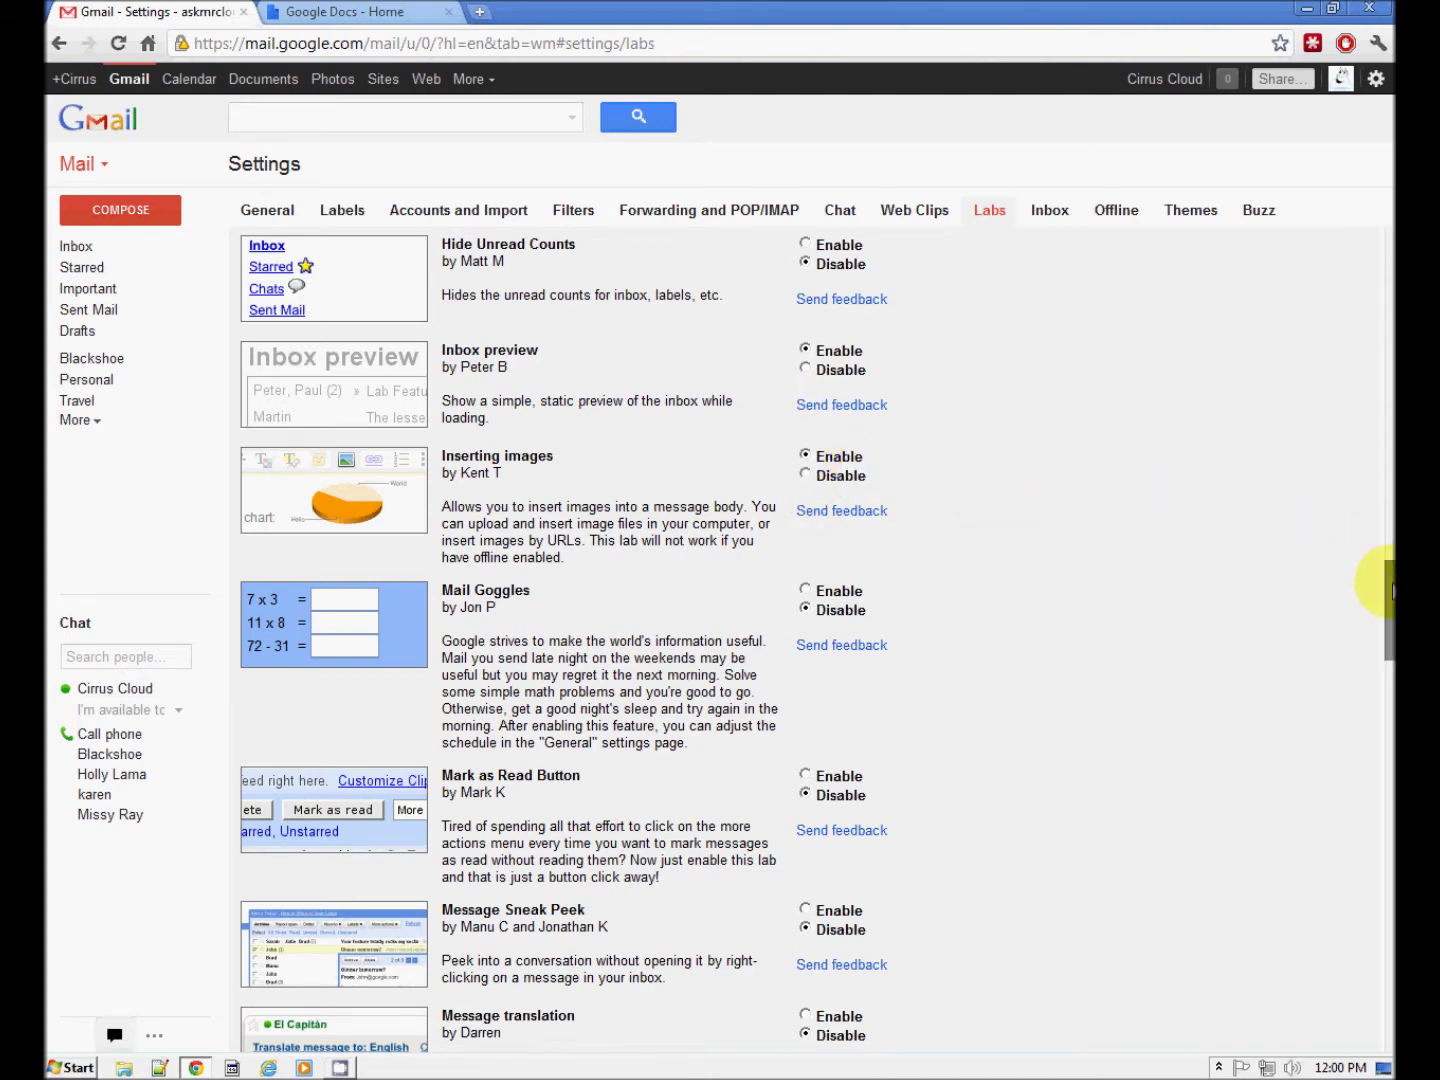
left_click_drag(1392, 589, 1392, 610)
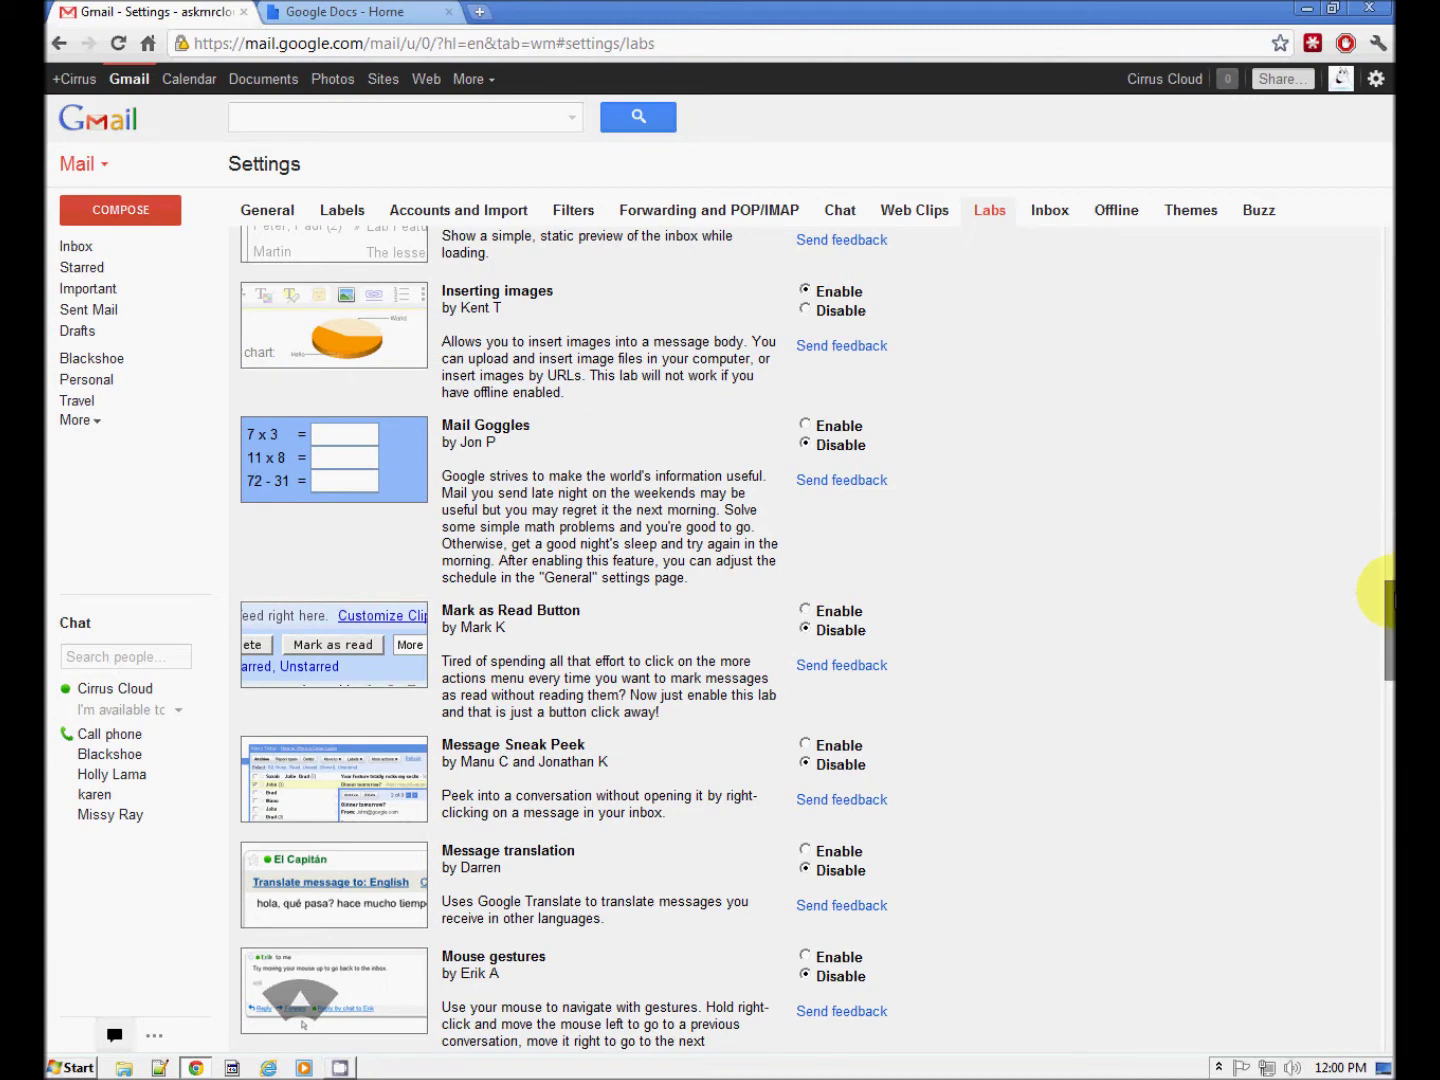
- Set Picasa previews, Pictures in chat, SMS (text messaging) in Chat and SMS in Chat gadget to Enable
left_click_drag(1391, 599, 1391, 648)
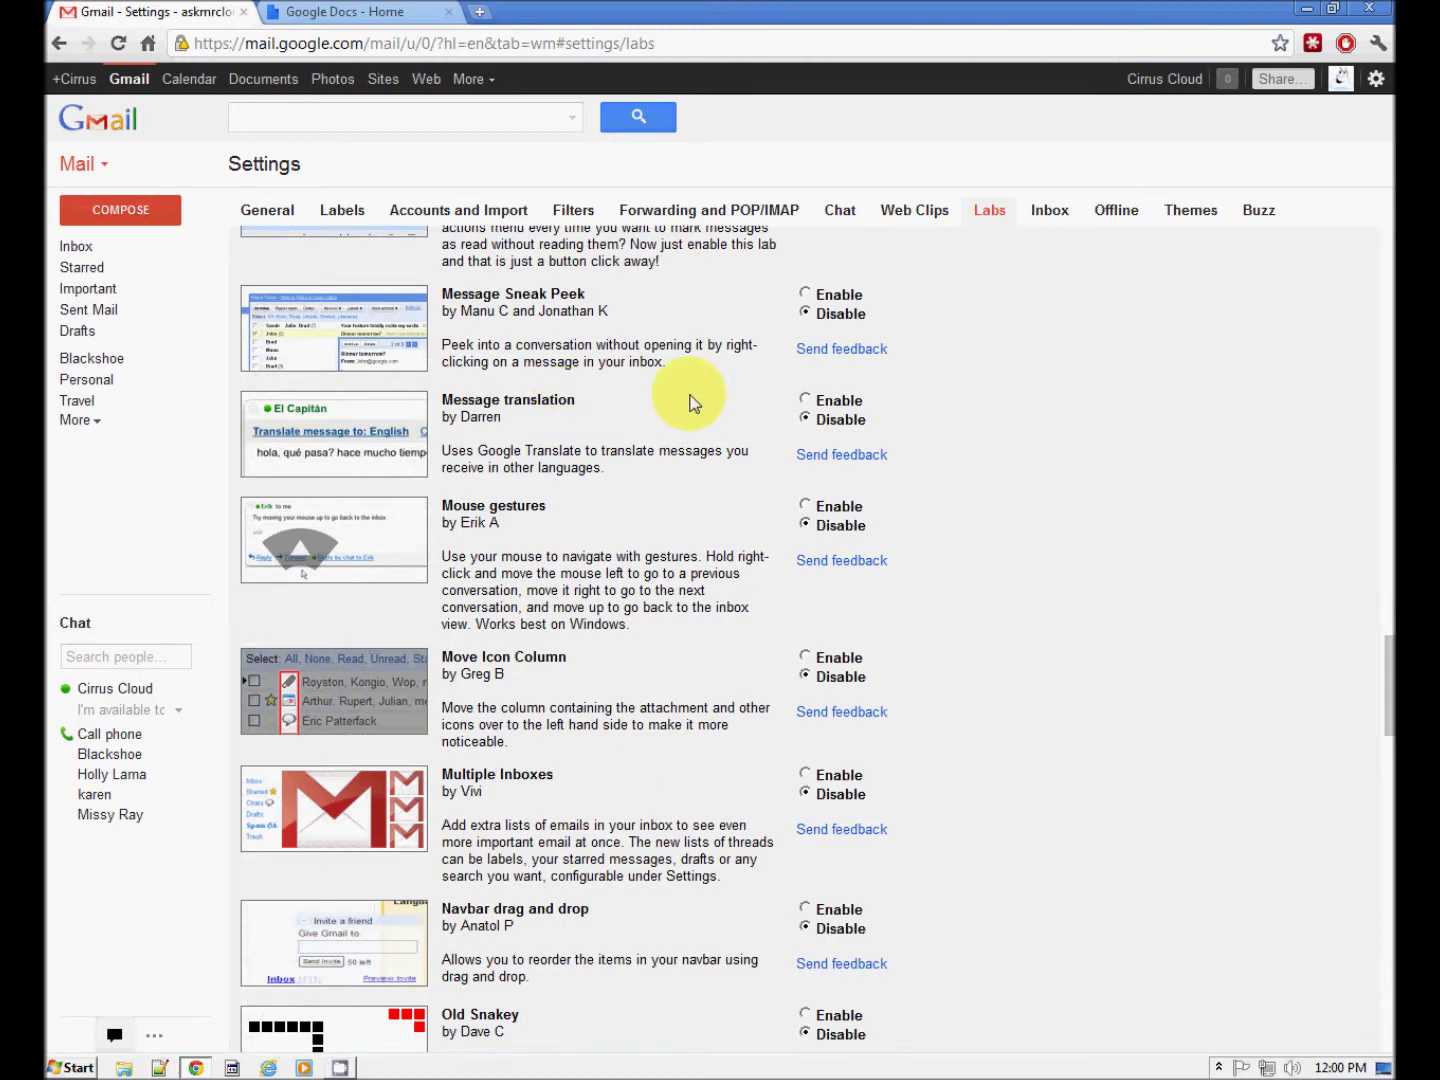
left_click_drag(1391, 671, 1392, 762)
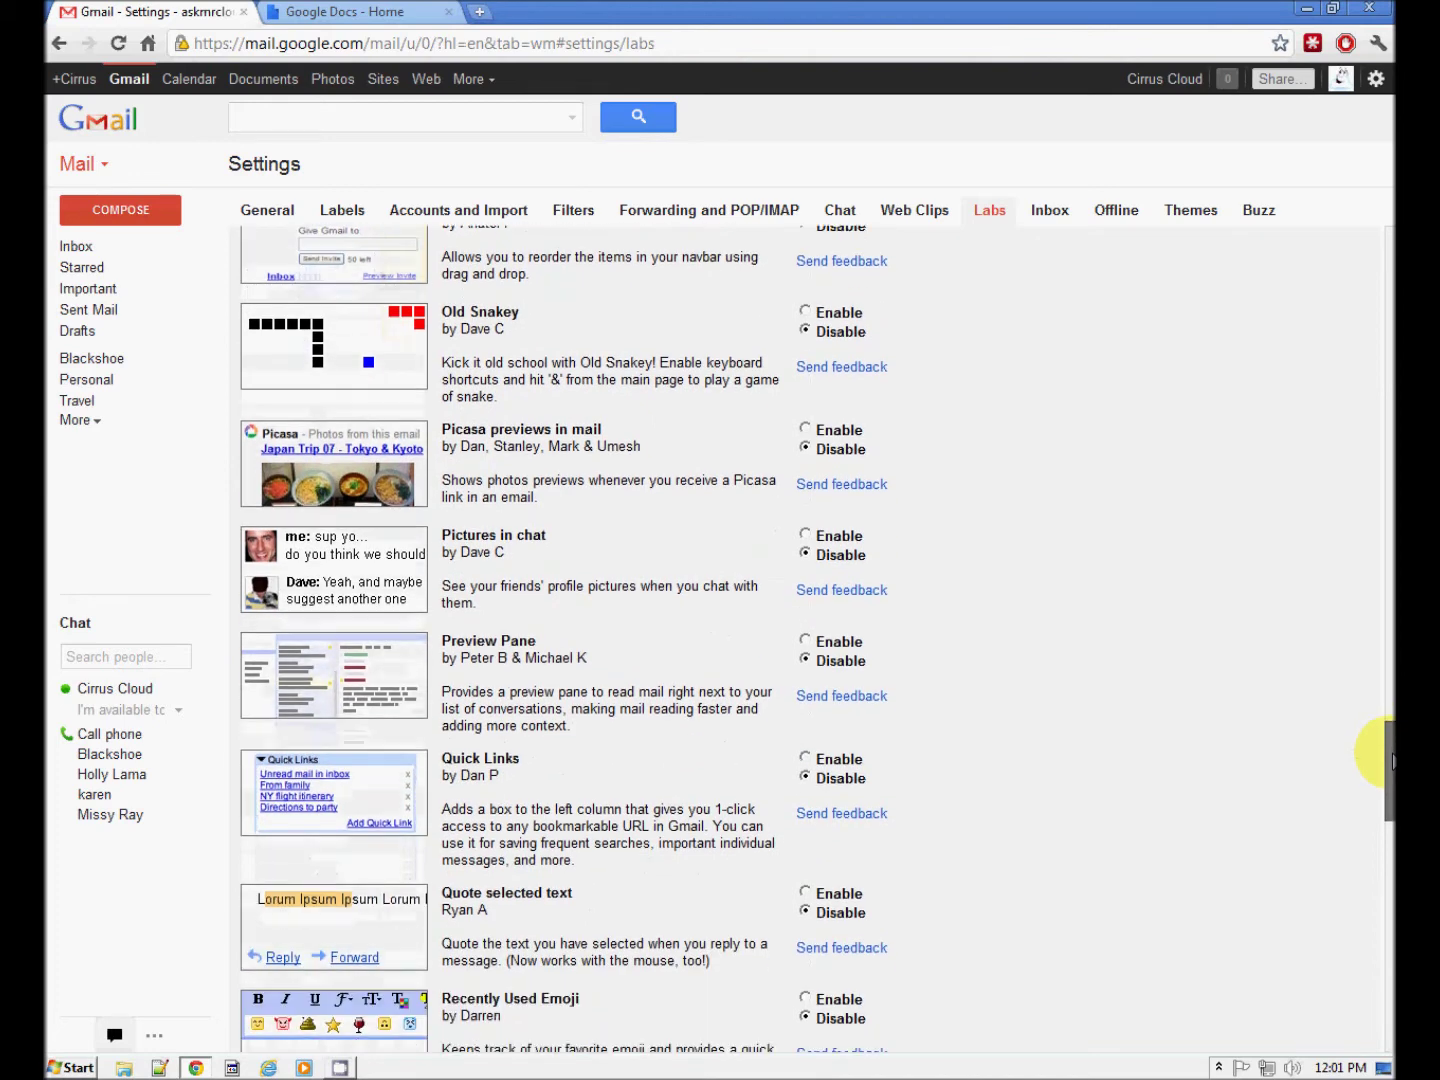
left_click(805, 430)
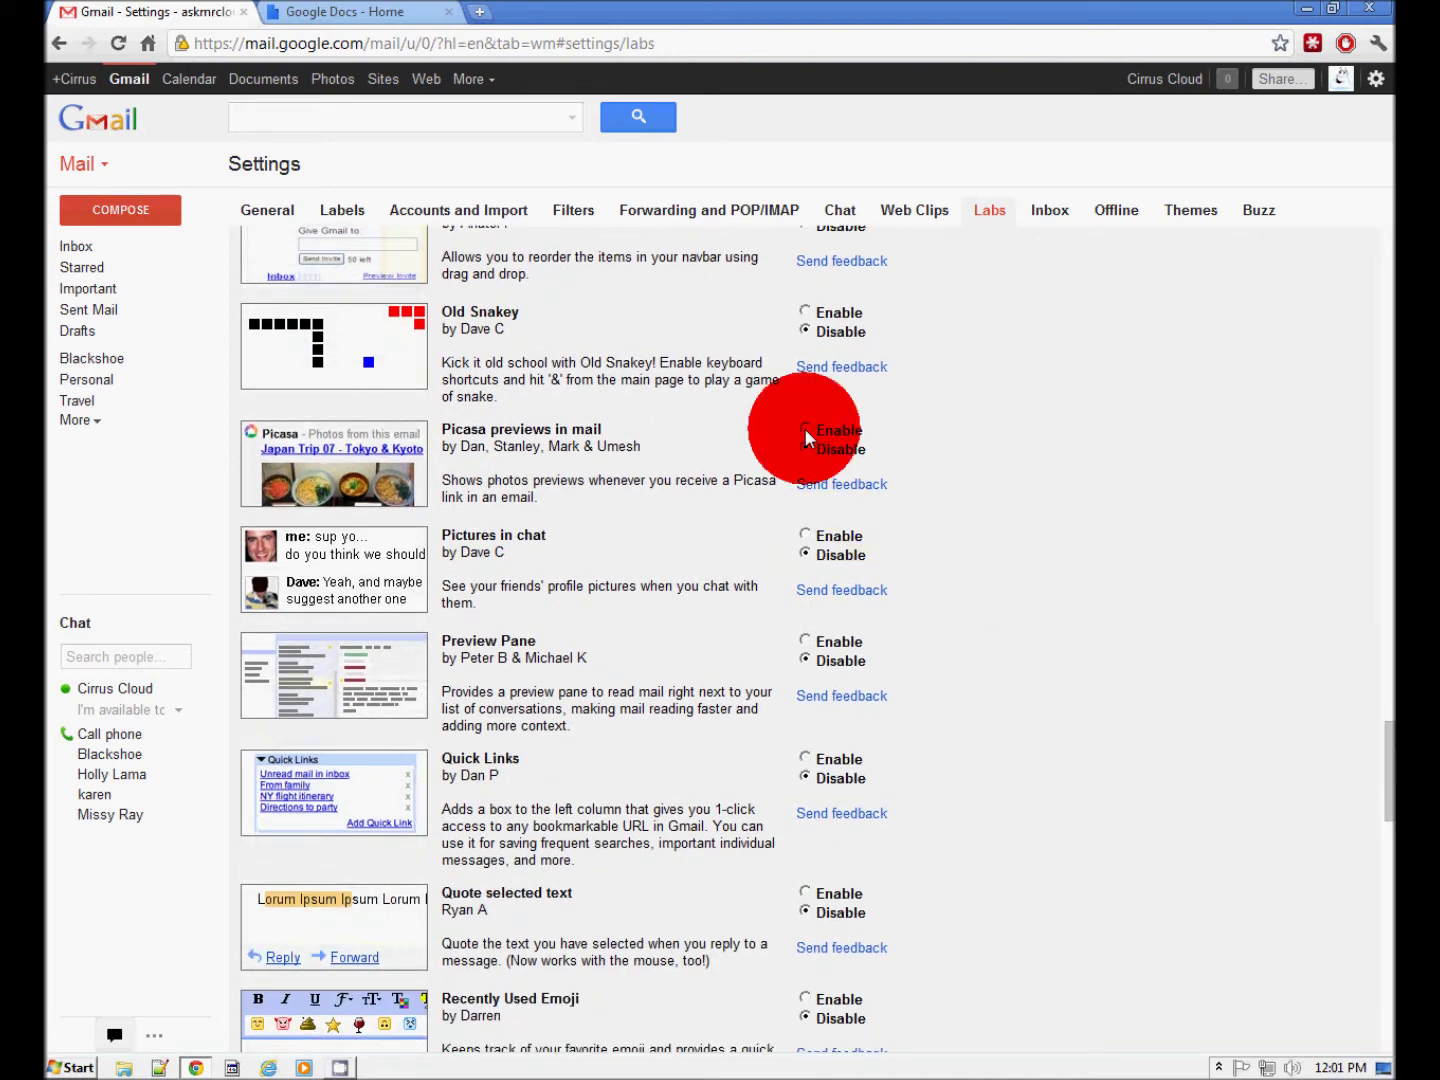
left_click(806, 536)
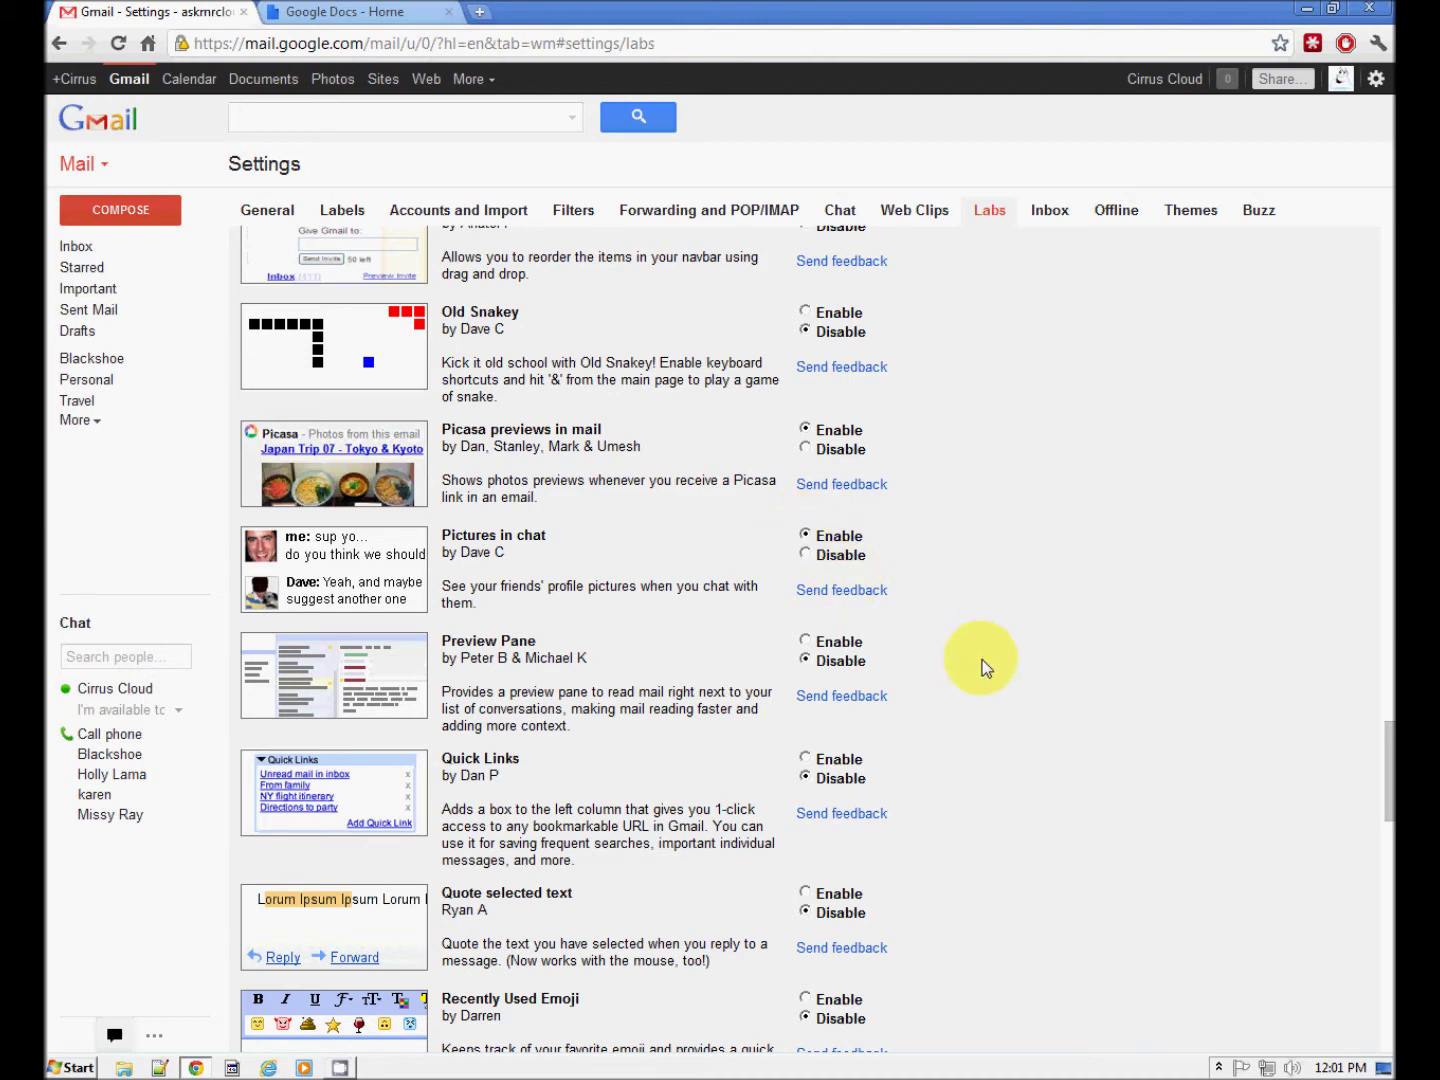
left_click_drag(1388, 770, 1390, 945)
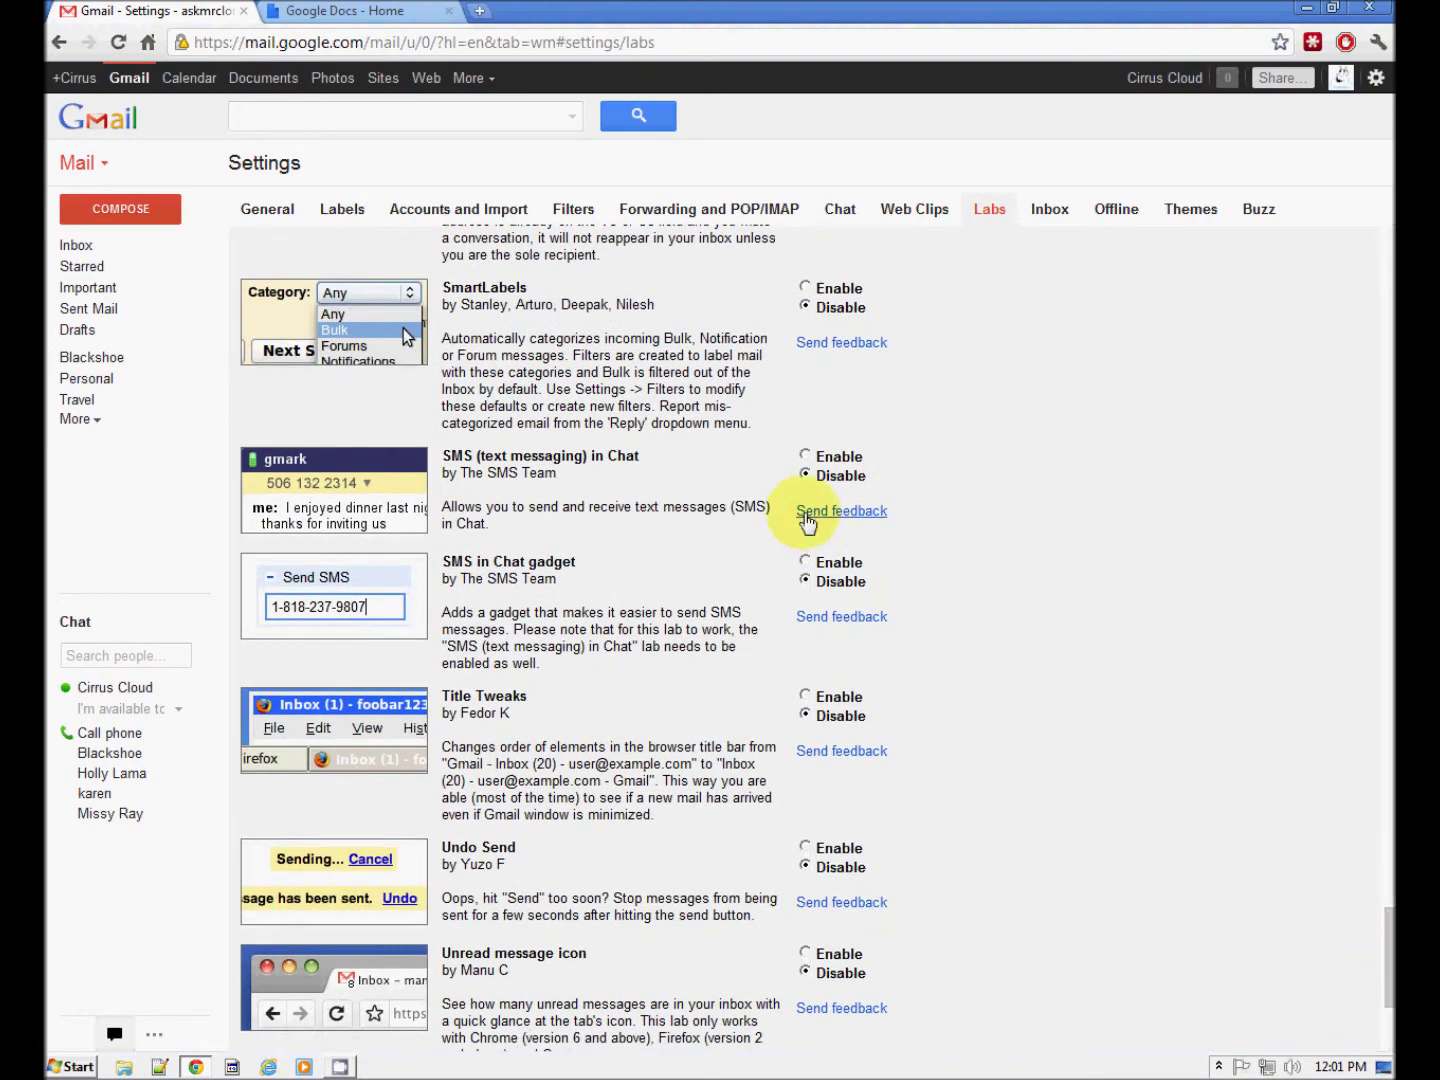
left_click(805, 456)
left_click(806, 562)
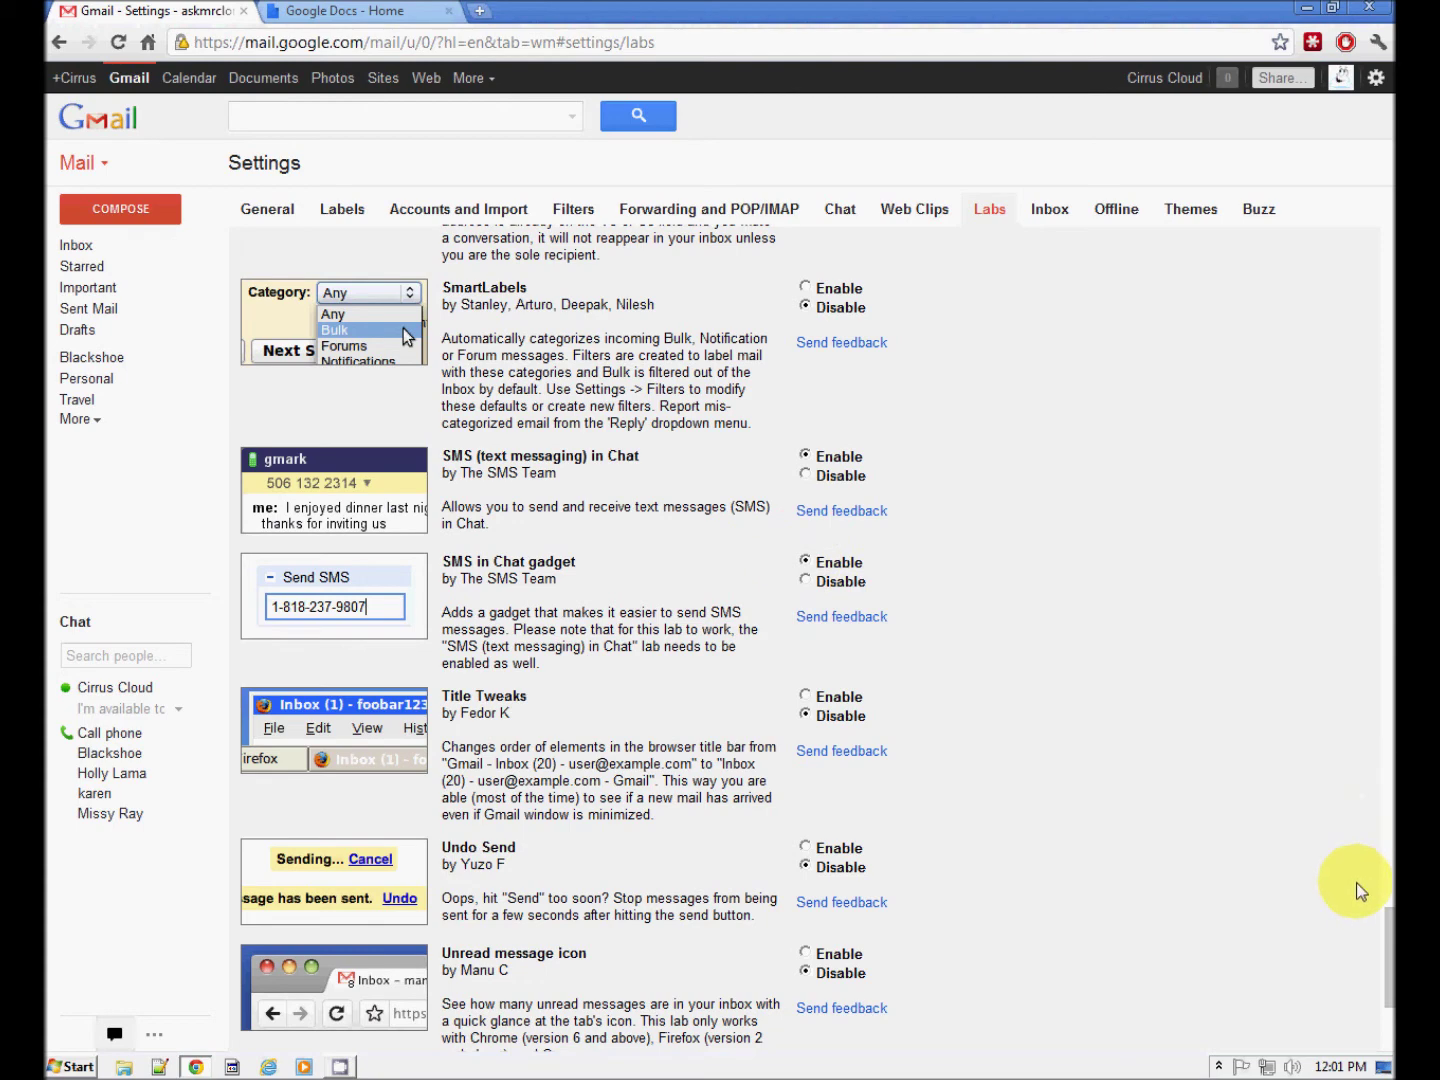
left_click_drag(1384, 931, 1380, 986)
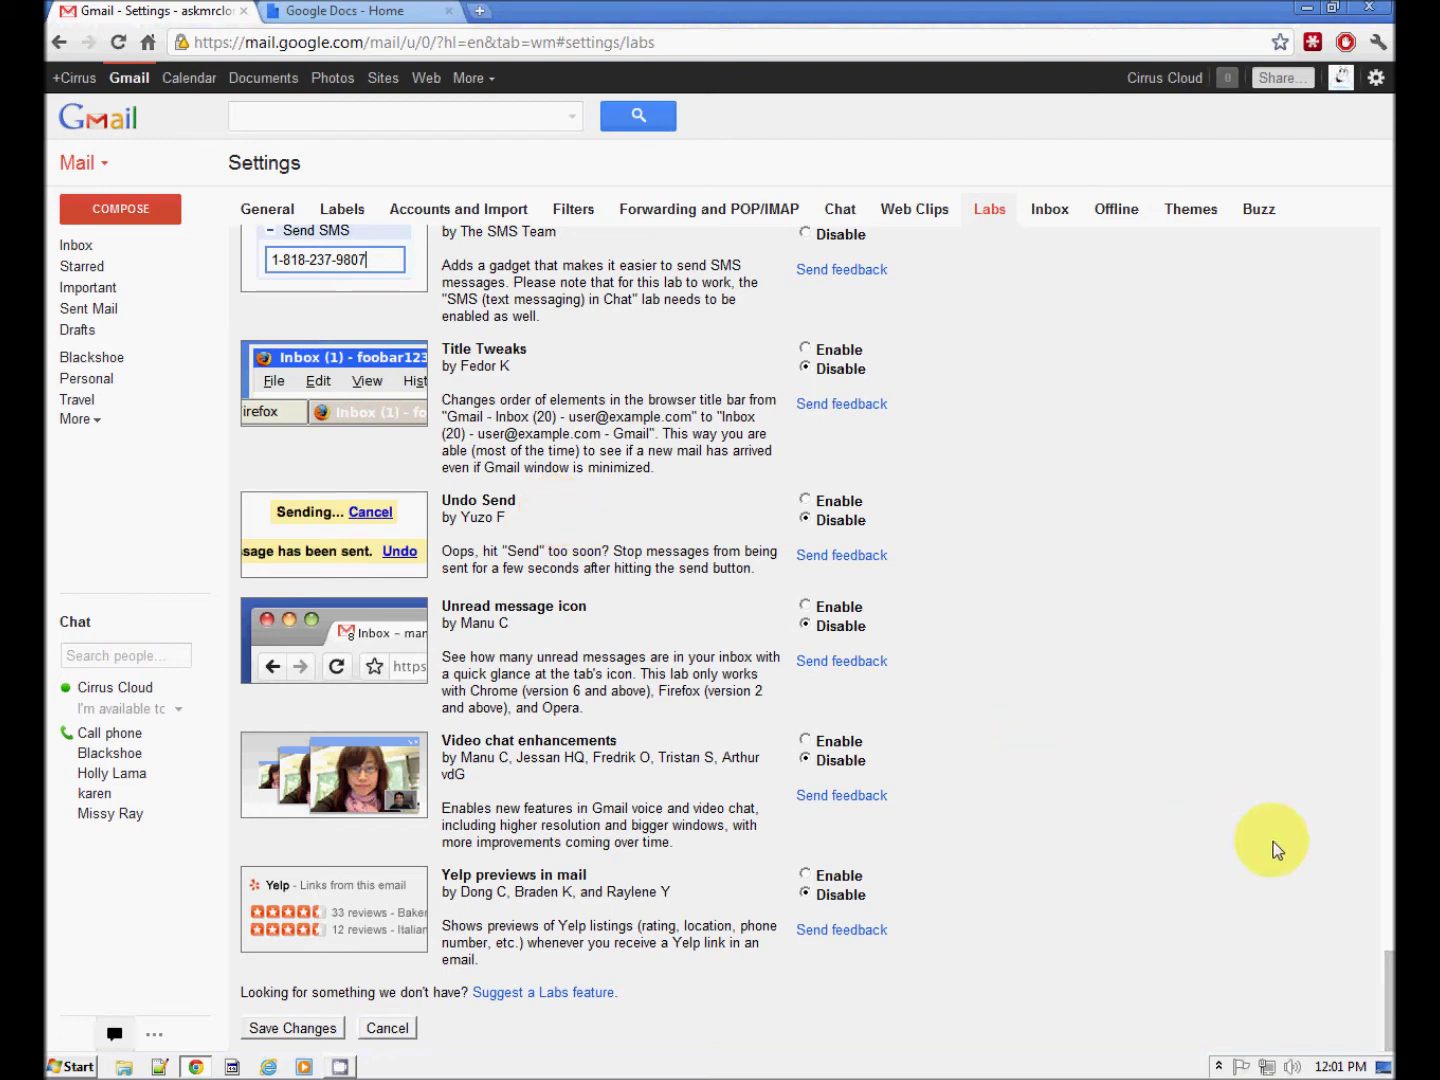
- Scroll to the bottom of the Labs list and apply Save Changes
left_click(1389, 1002)
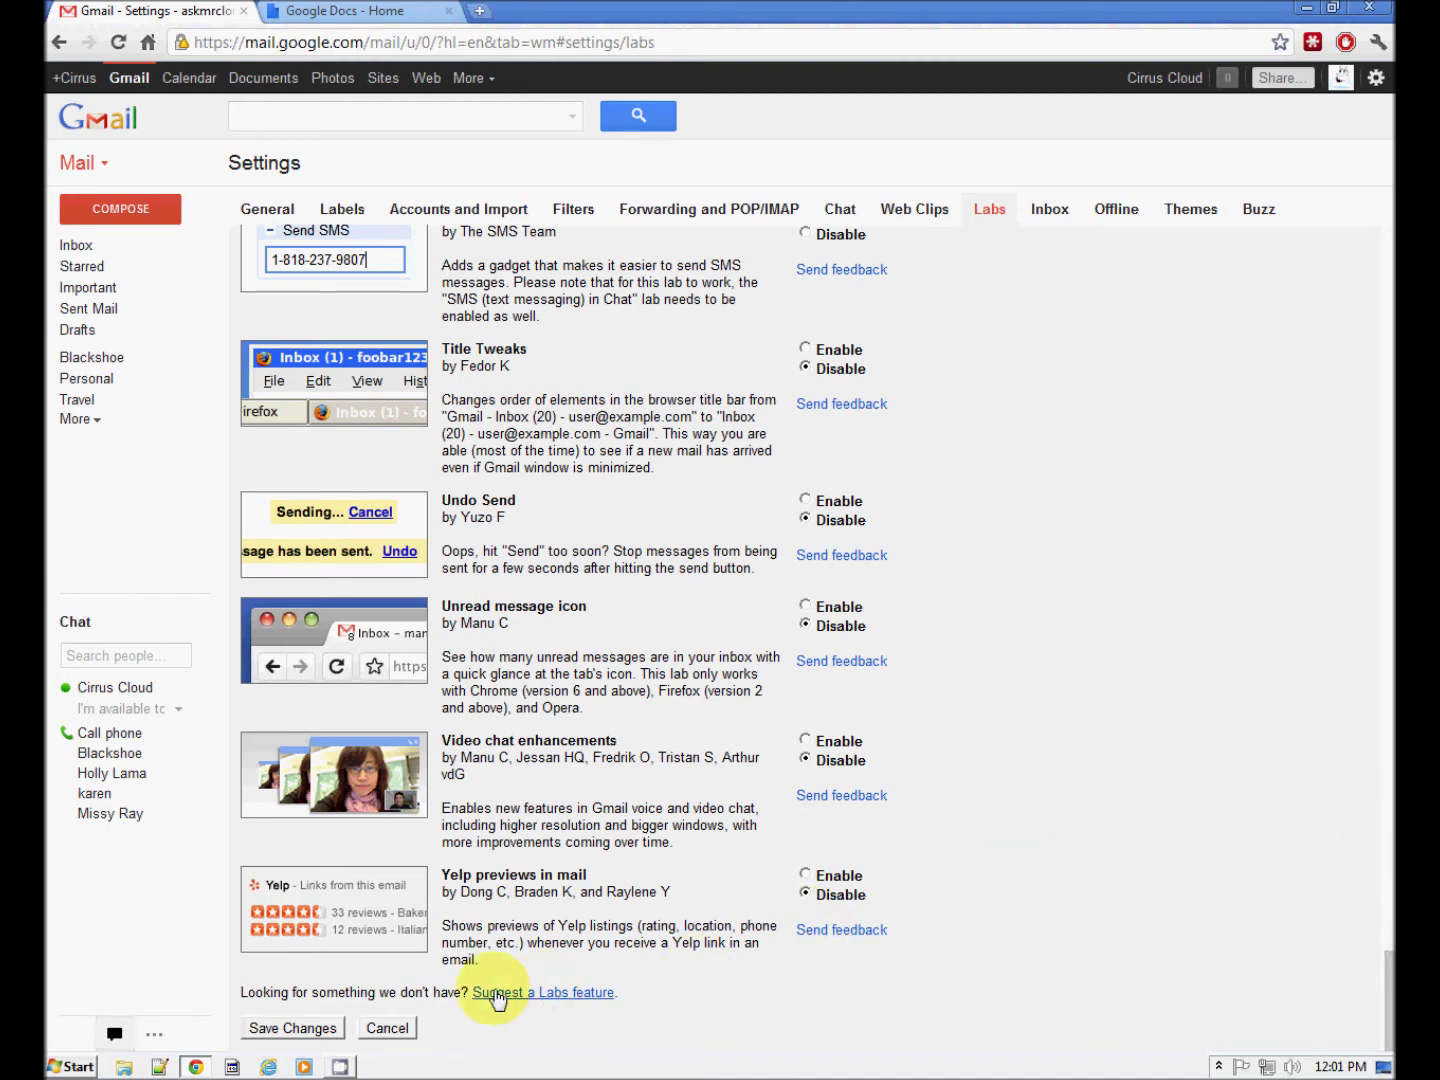
left_click(299, 1031)
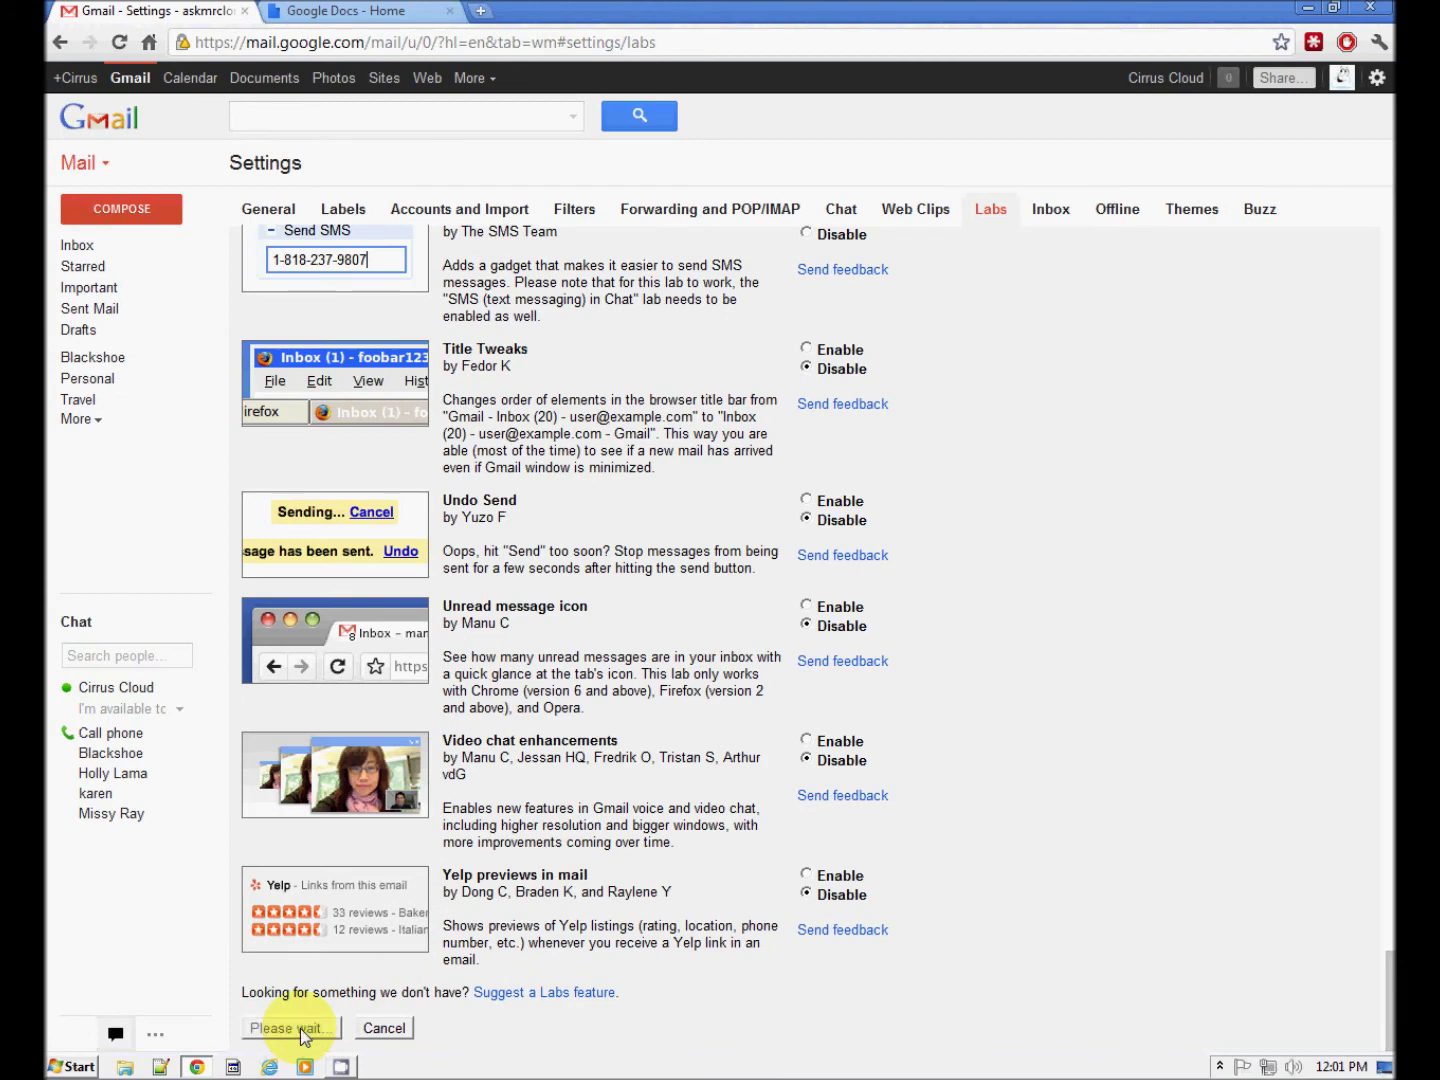